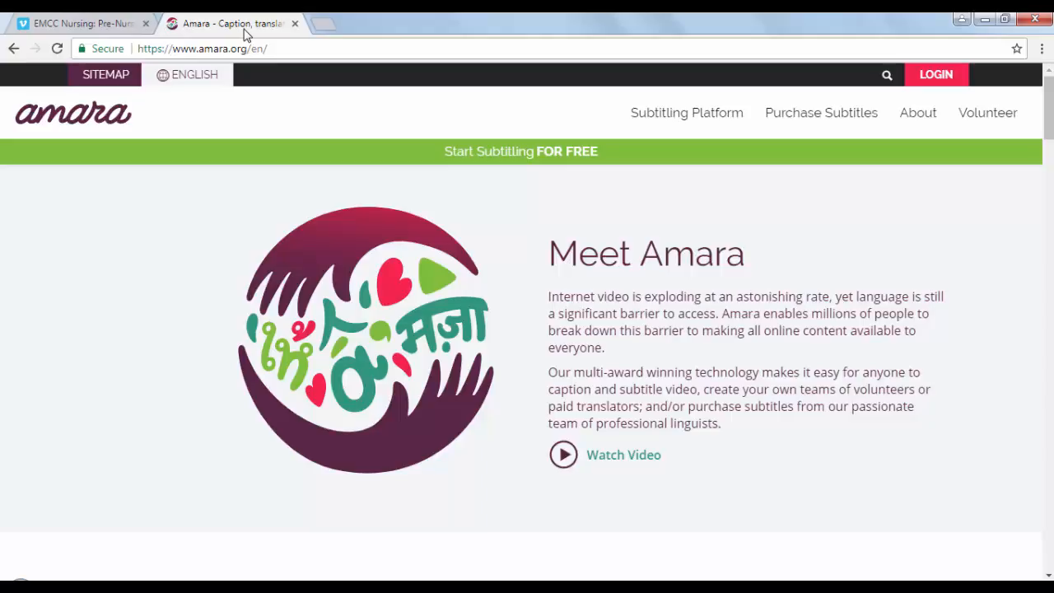
Open the login page and sign in to the existing Amara account with its username and password
click(937, 76)
scroll(731, 416, down, 3)
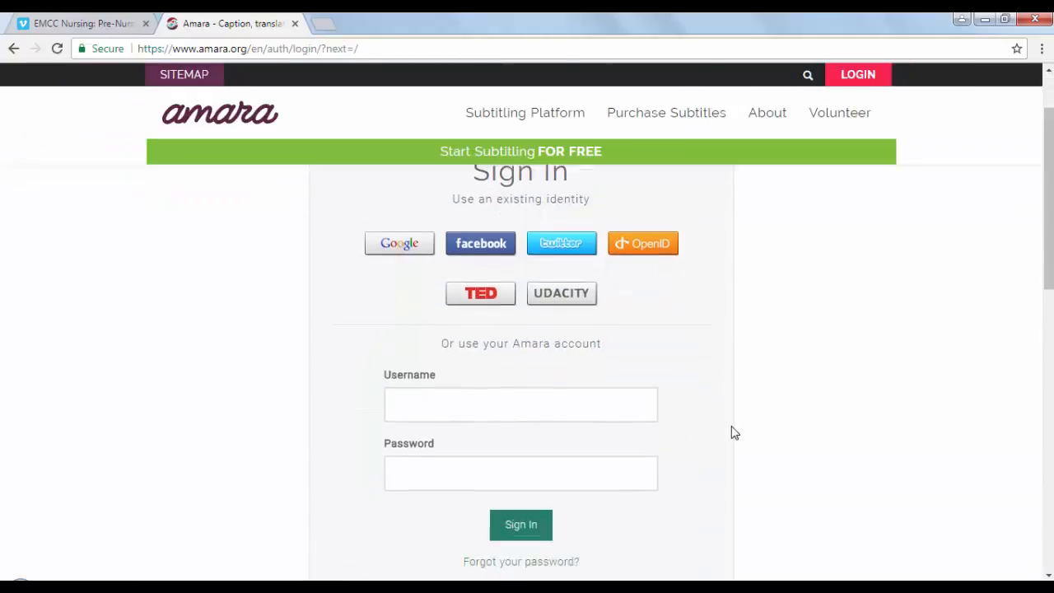
scroll(734, 430, down, 4)
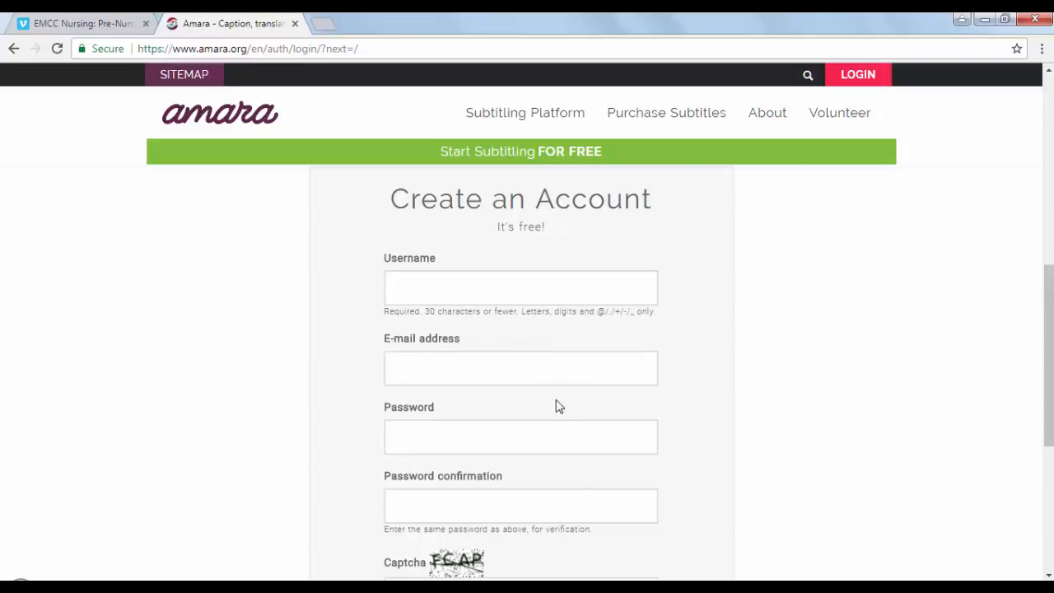
scroll(565, 542, down, 1)
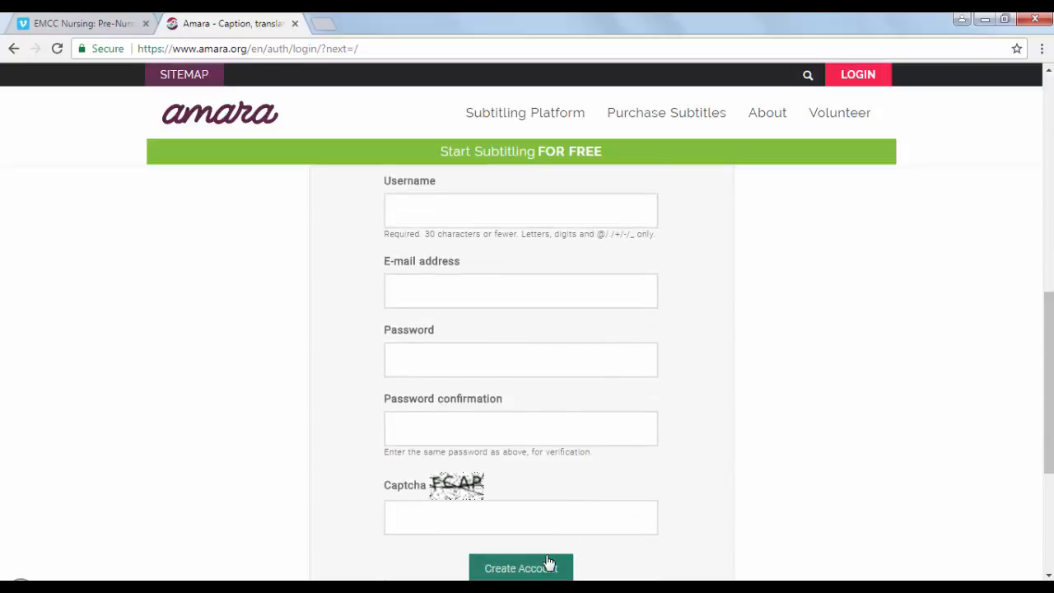
scroll(546, 560, up, 7)
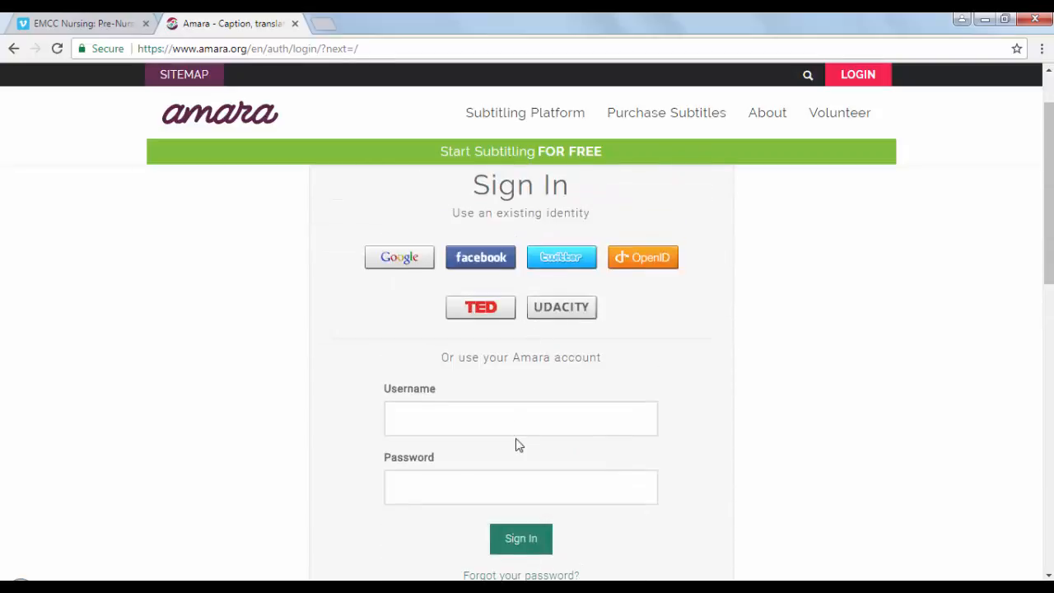
scroll(515, 442, down, 1)
click(528, 333)
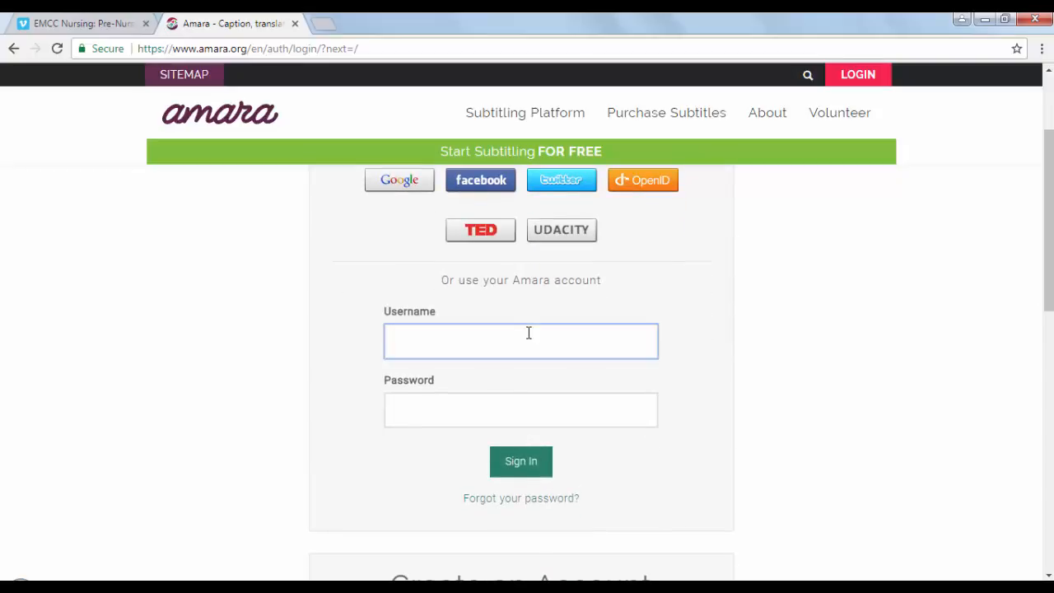
click(511, 343)
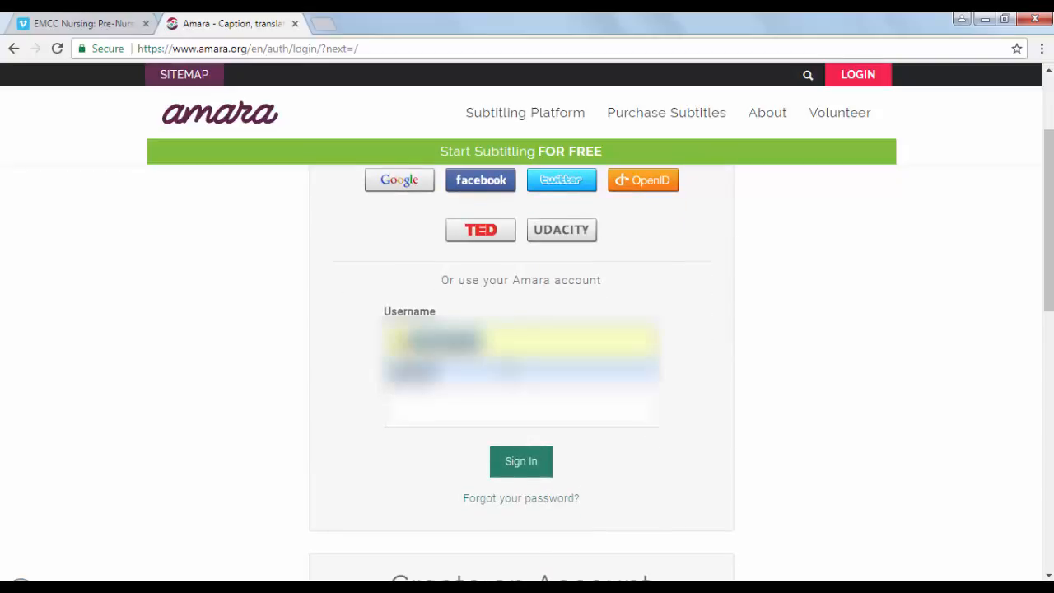
click(506, 369)
key(Tab)
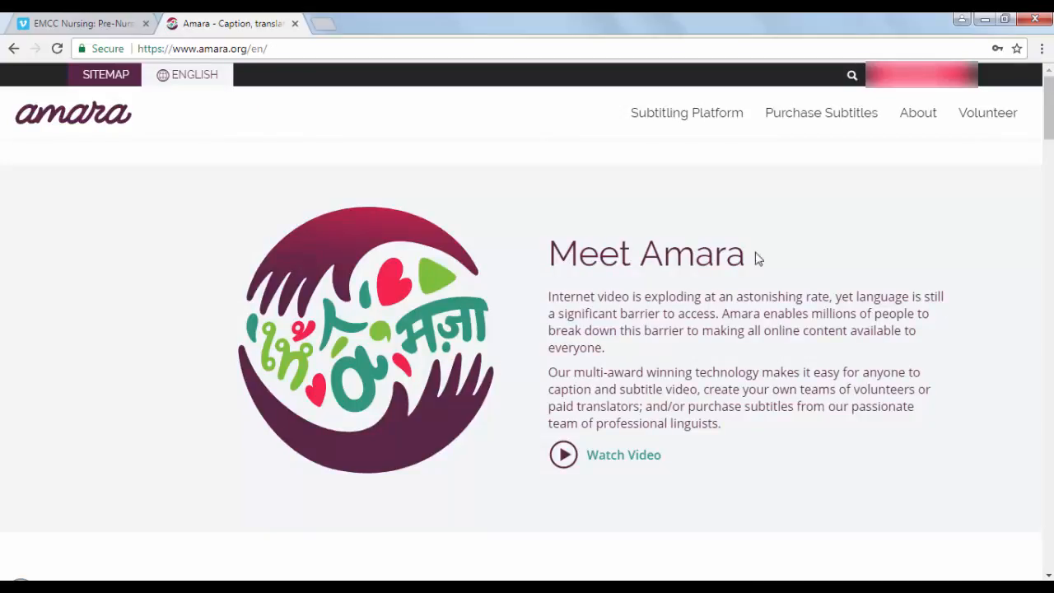
mouse_move(954, 85)
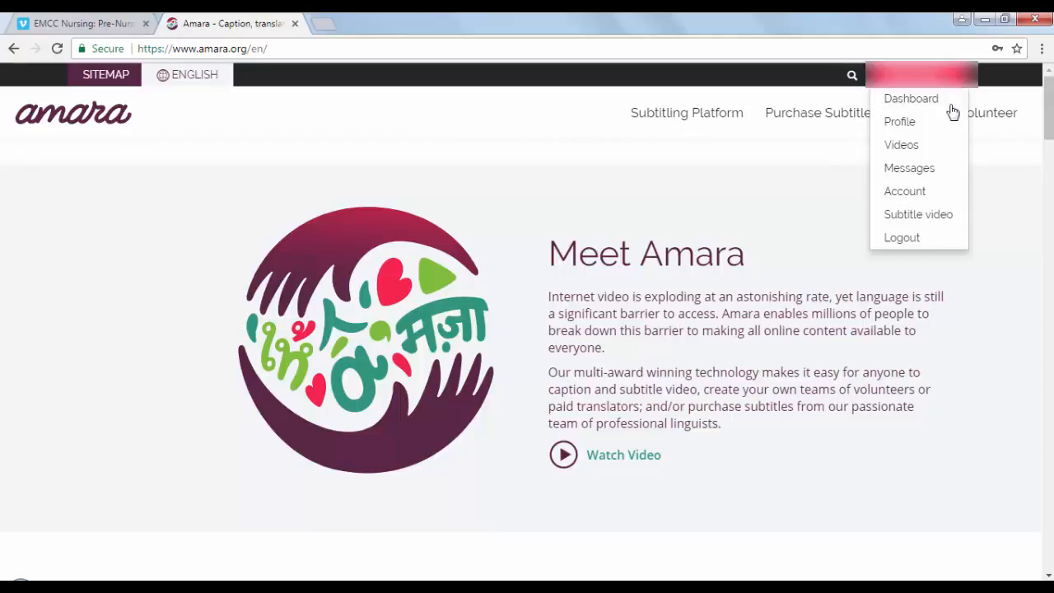
click(931, 216)
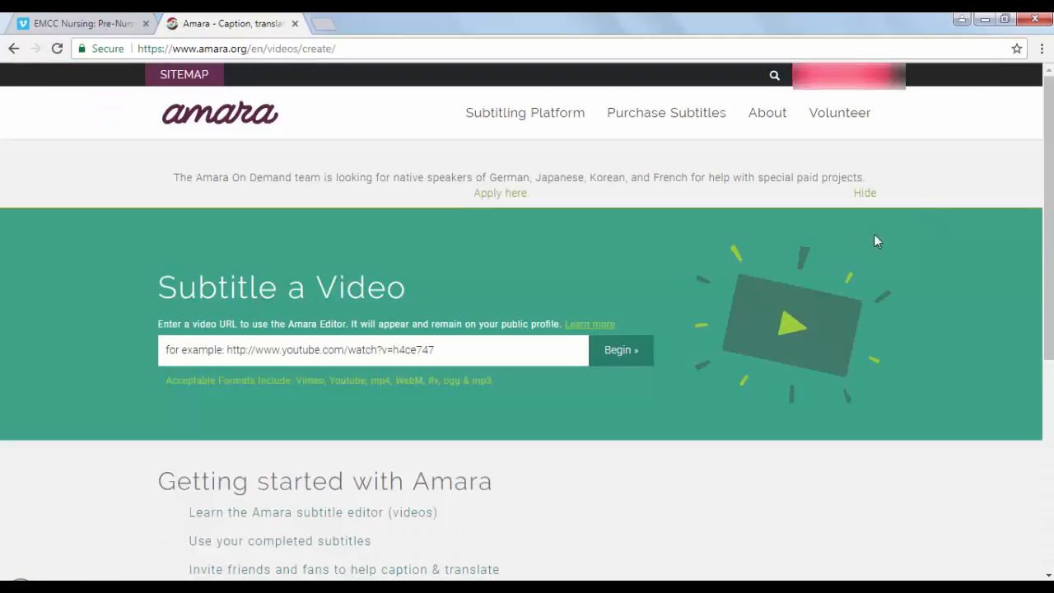
click(305, 348)
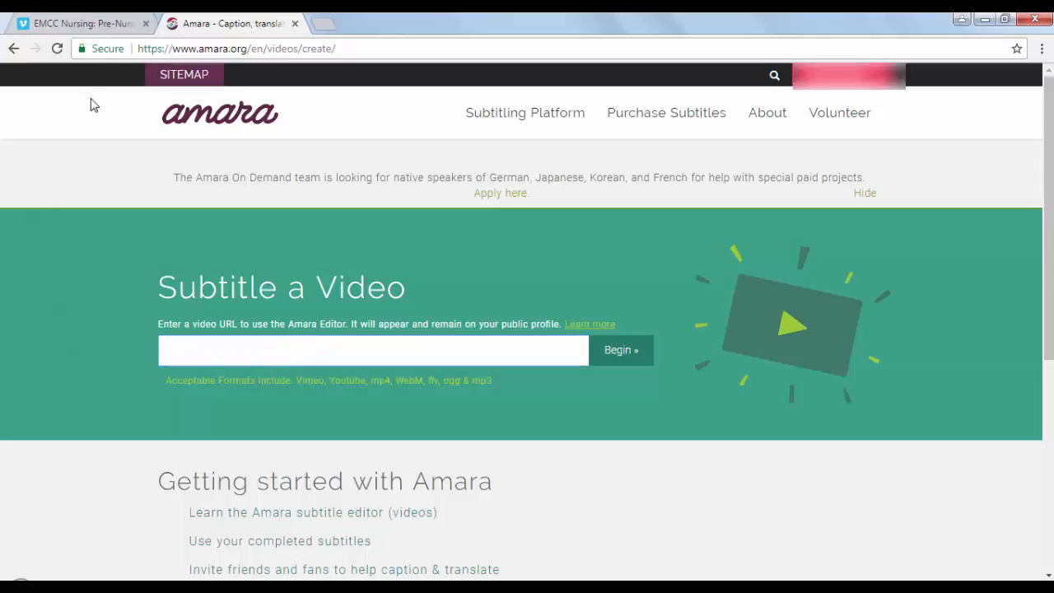
click(84, 27)
mouse_move(141, 93)
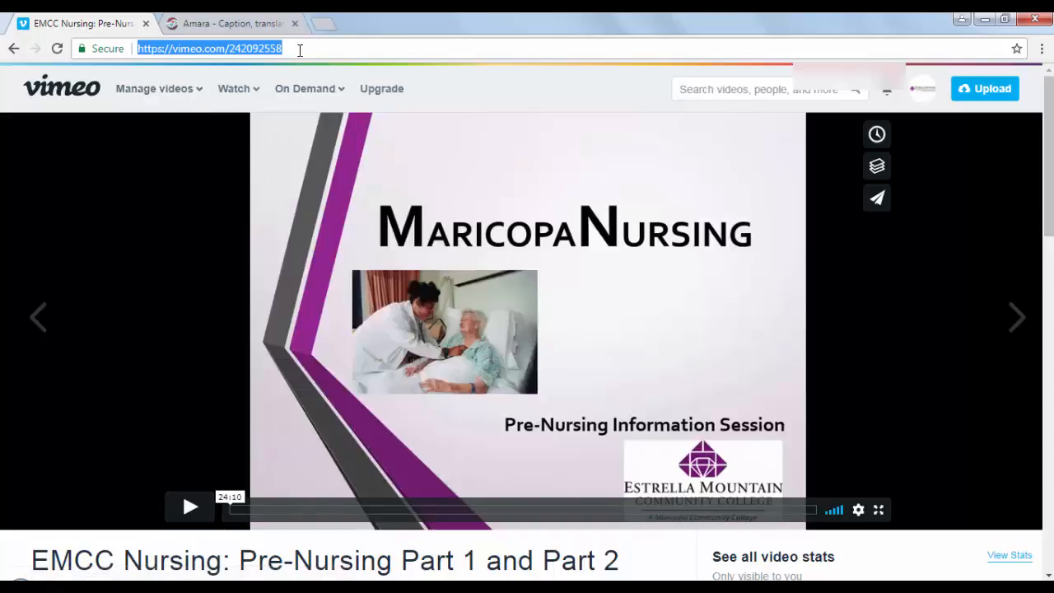
click(242, 23)
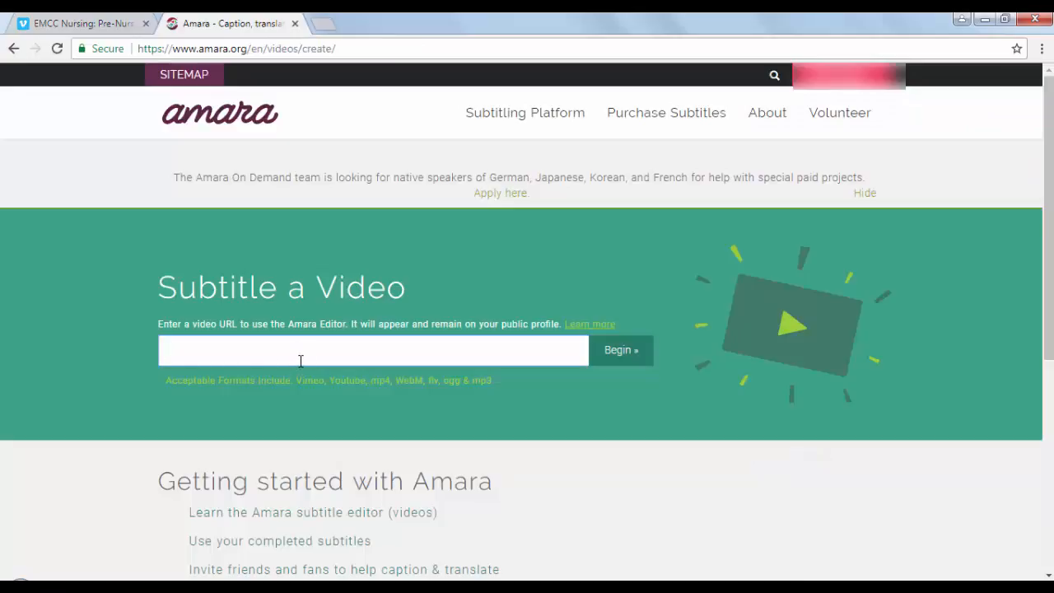
text(https://vimeo.com/242092558)
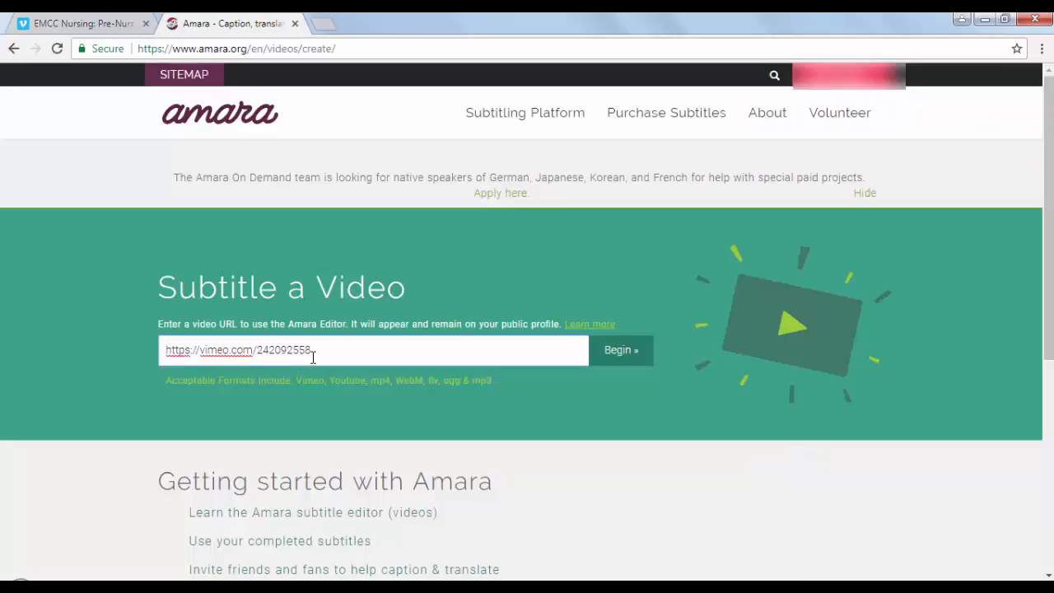
click(629, 351)
Add a new subtitle language with the video's spoken language and the subtitle language both English, and continue to the editor
scroll(597, 394, down, 3)
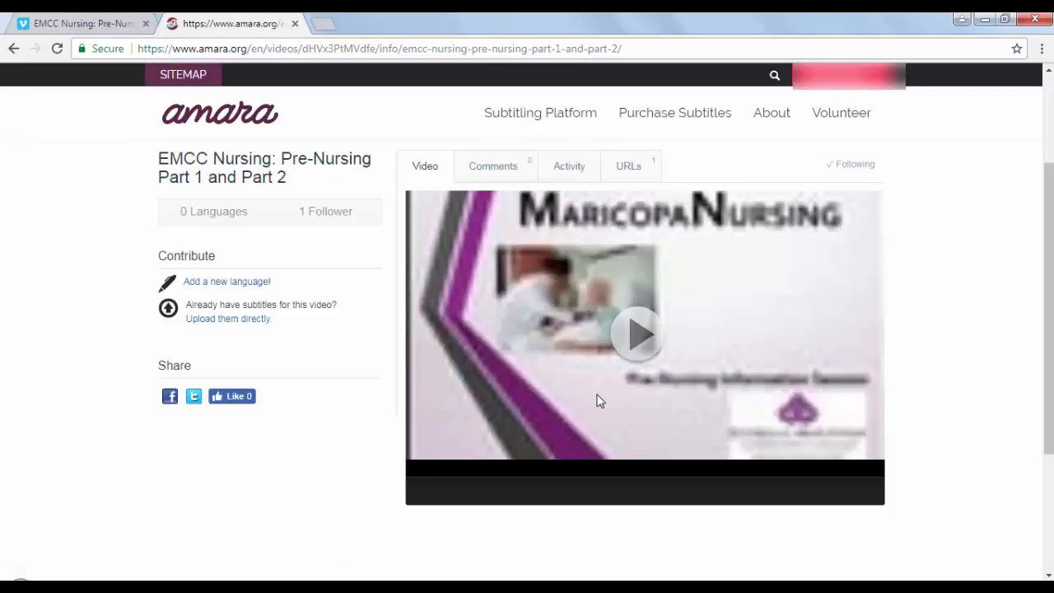
click(237, 284)
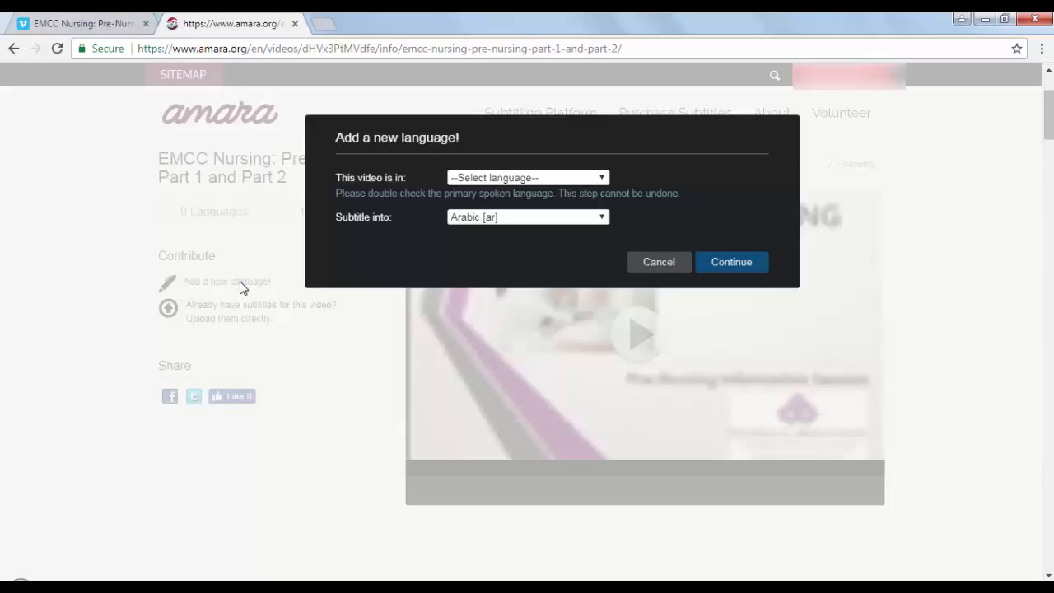
click(513, 178)
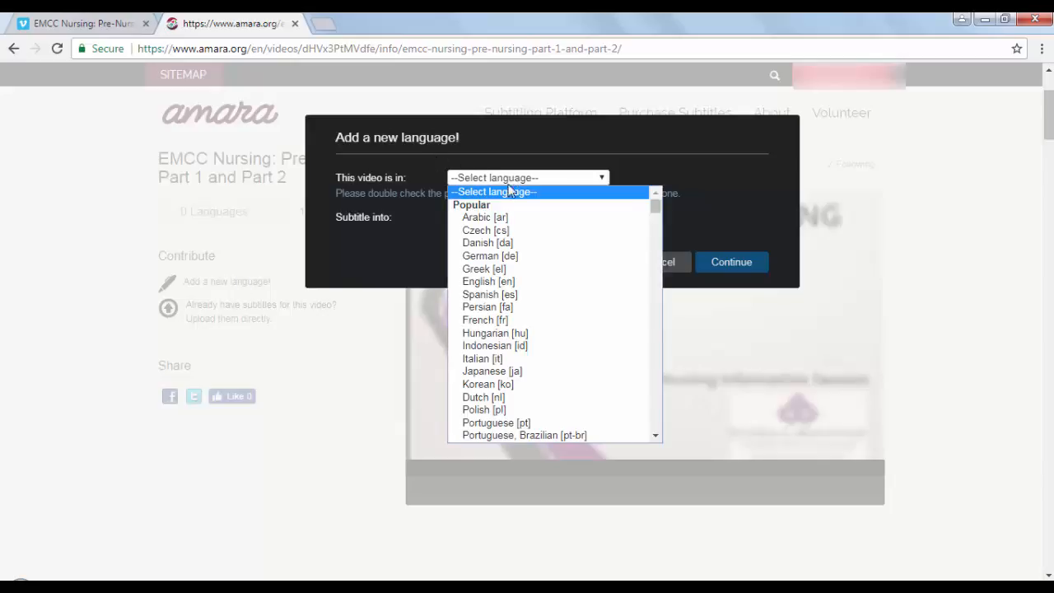
key(Escape)
click(503, 283)
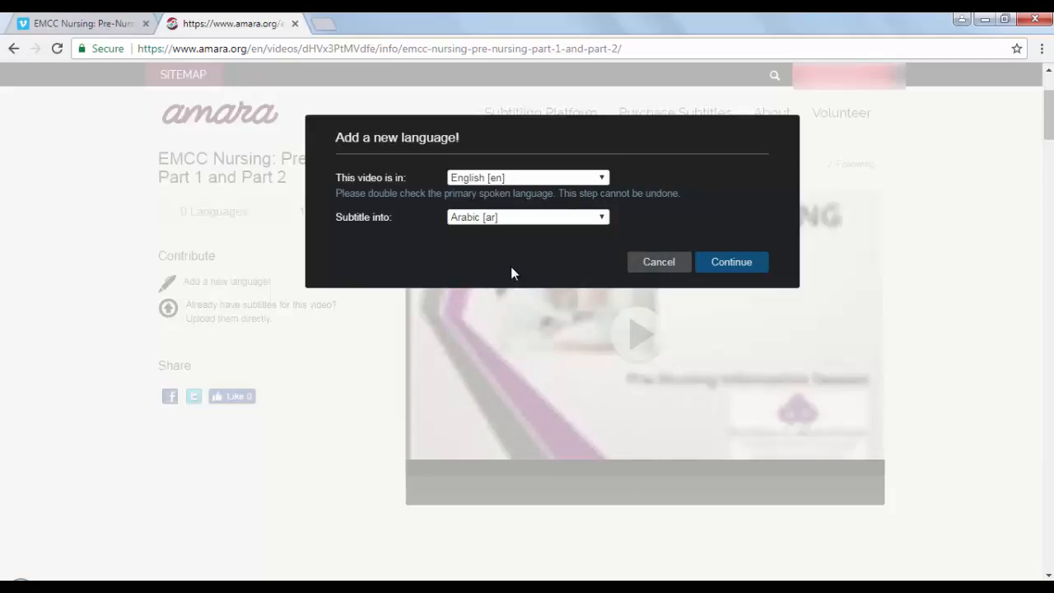
click(537, 221)
click(538, 308)
click(740, 262)
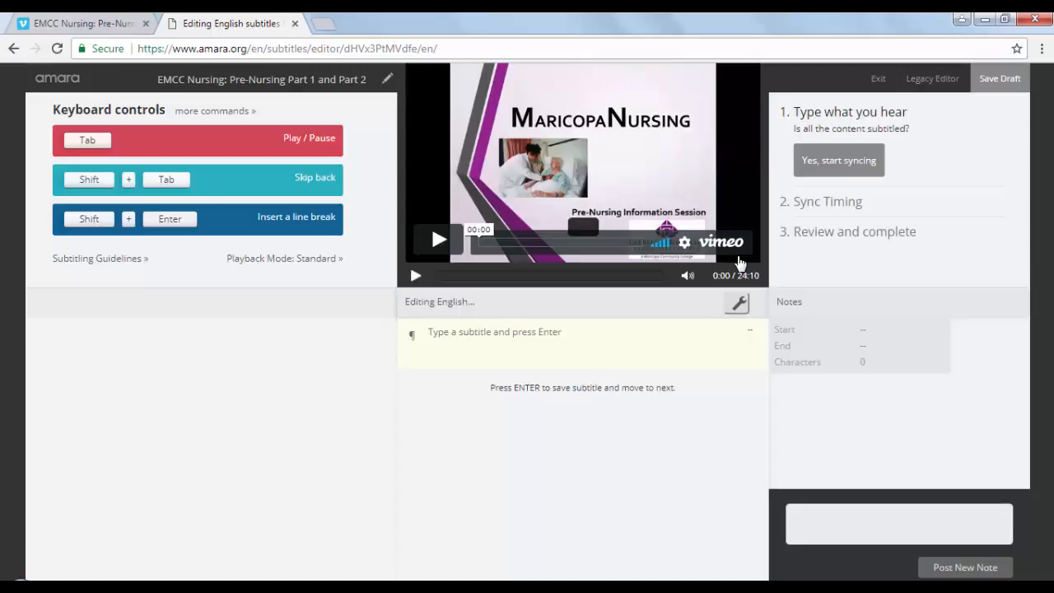
Play the video's opening and write the first subtitle on two lines: "Welcome to Estrella Mountain's Nursing," and "pre-nursing information session."
key(Tab)
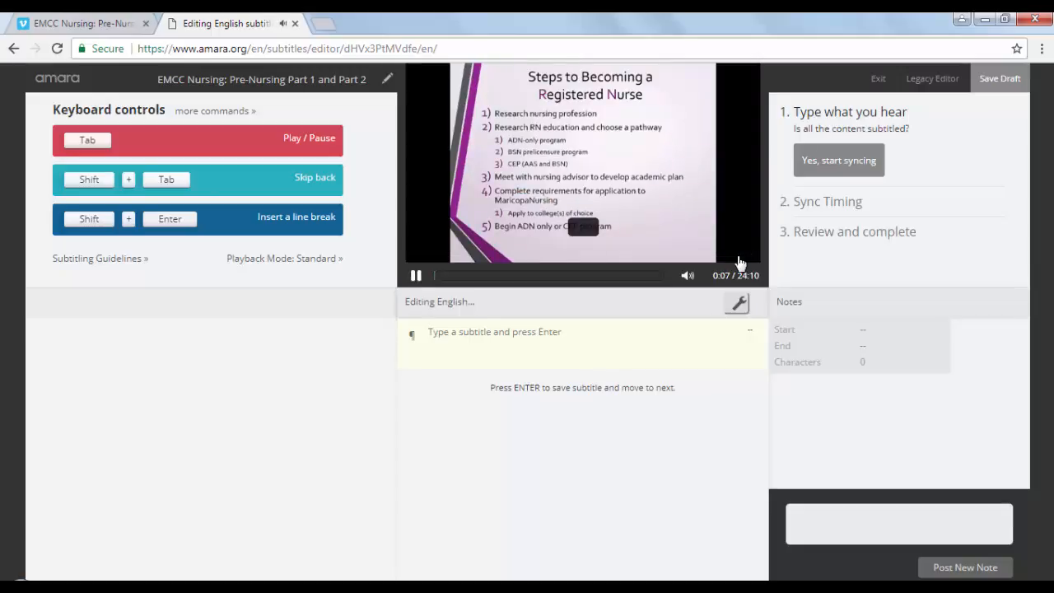
key(Tab)
text(Welc)
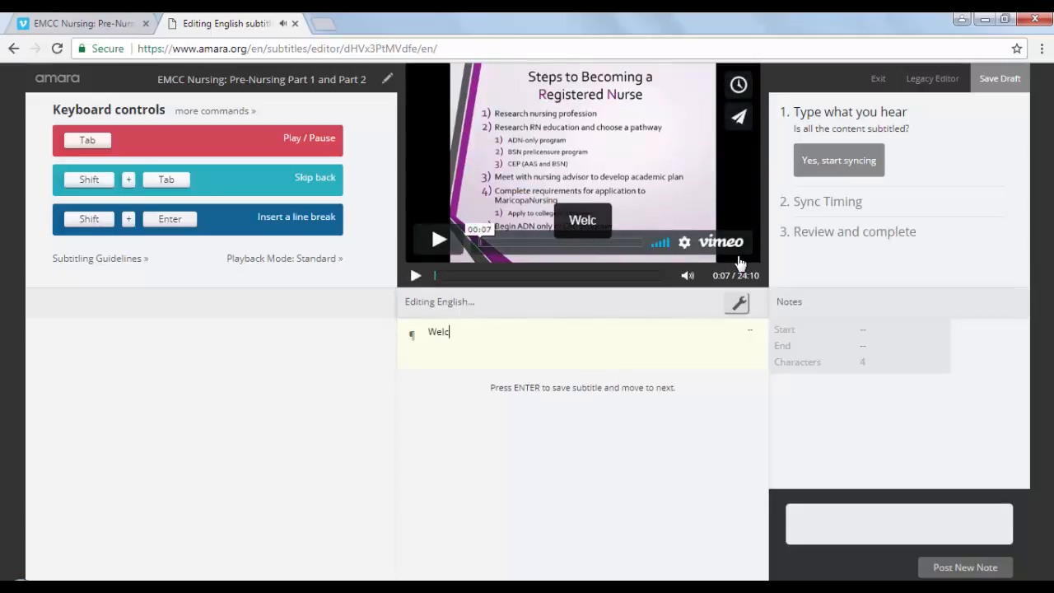
text(ome to Estrella Mountain's Nursing,)
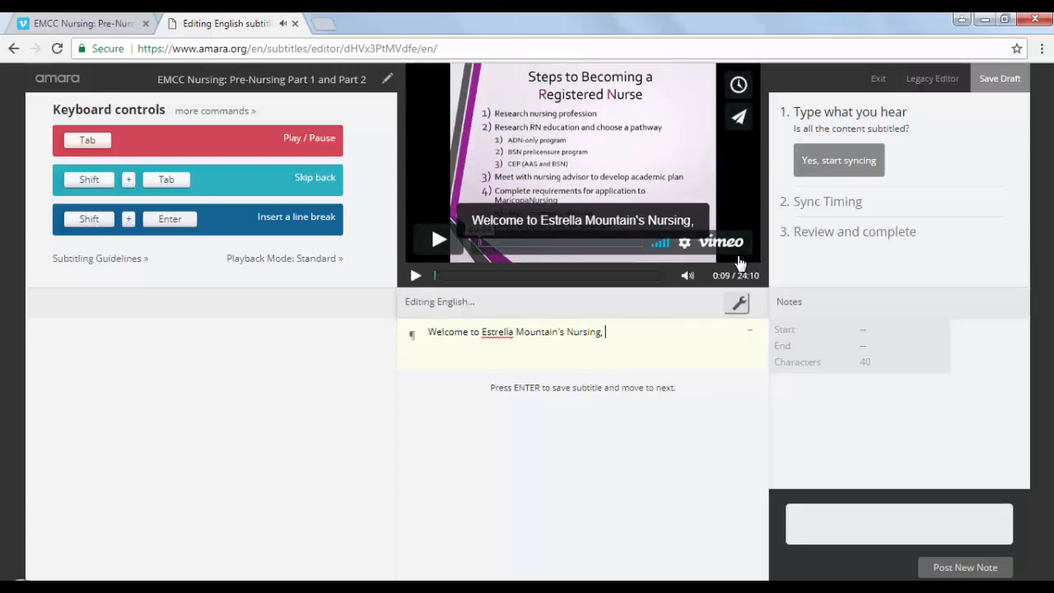
key(shift+Return)
text(pre-nursing information session.)
Replay the opening audio and insert "Maricopa" before "Nursing" in the first subtitle
key(Tab)
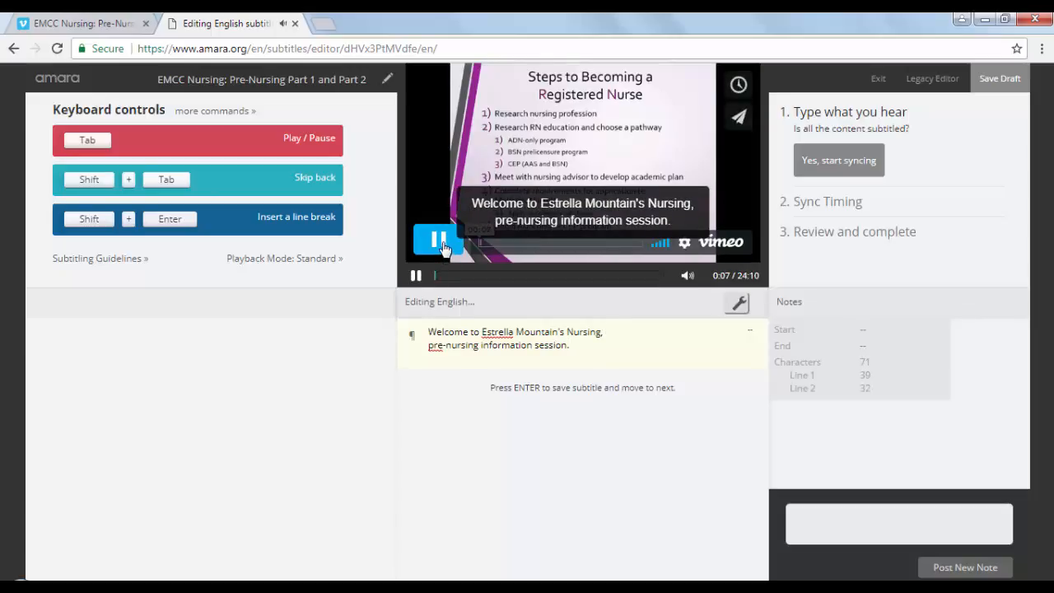
click(432, 240)
click(565, 331)
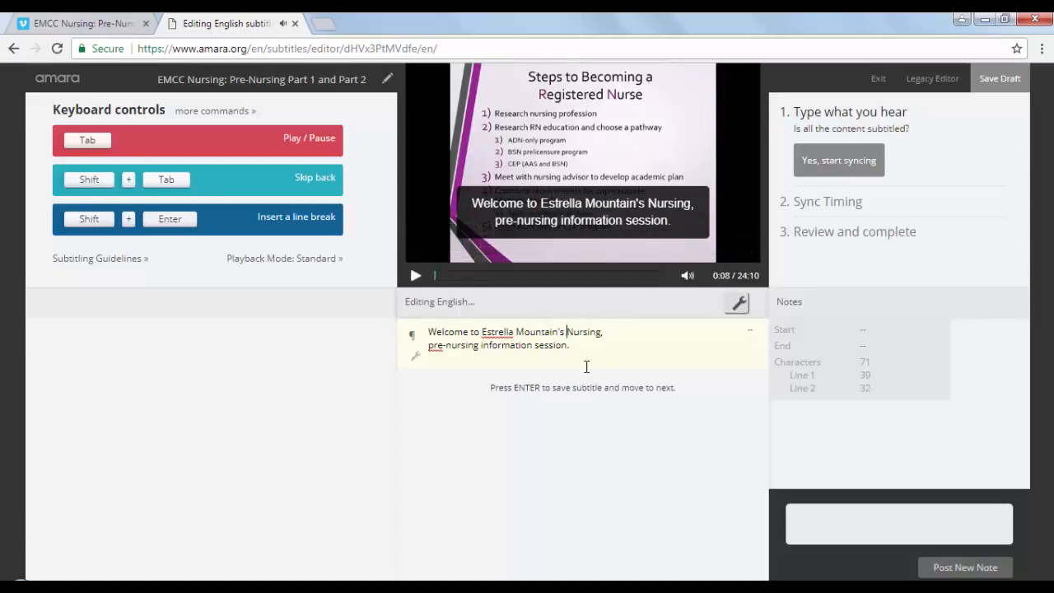
text(Mar)
text(icopa)
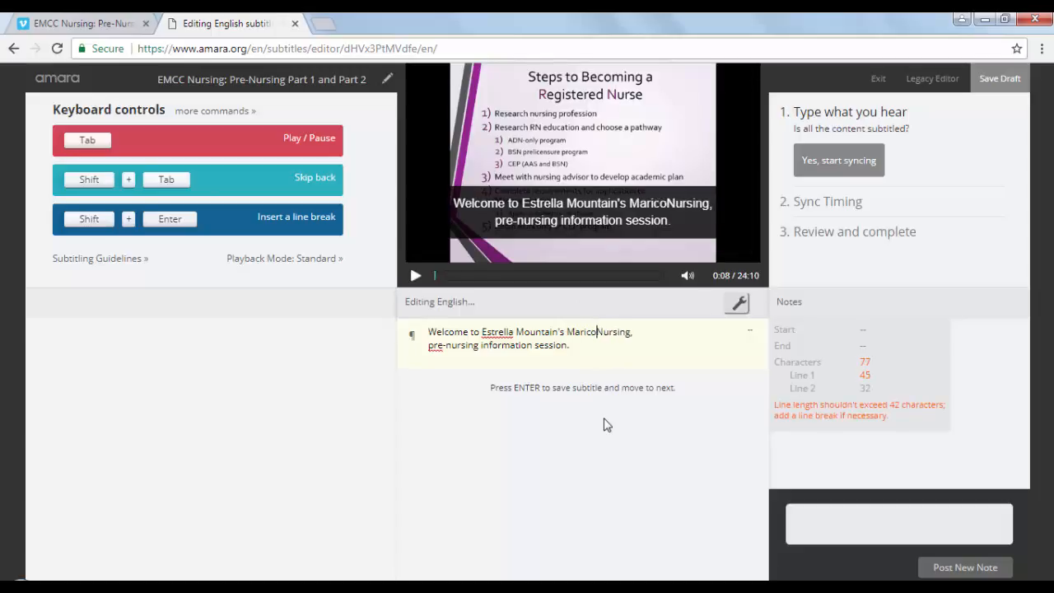
key(Tab)
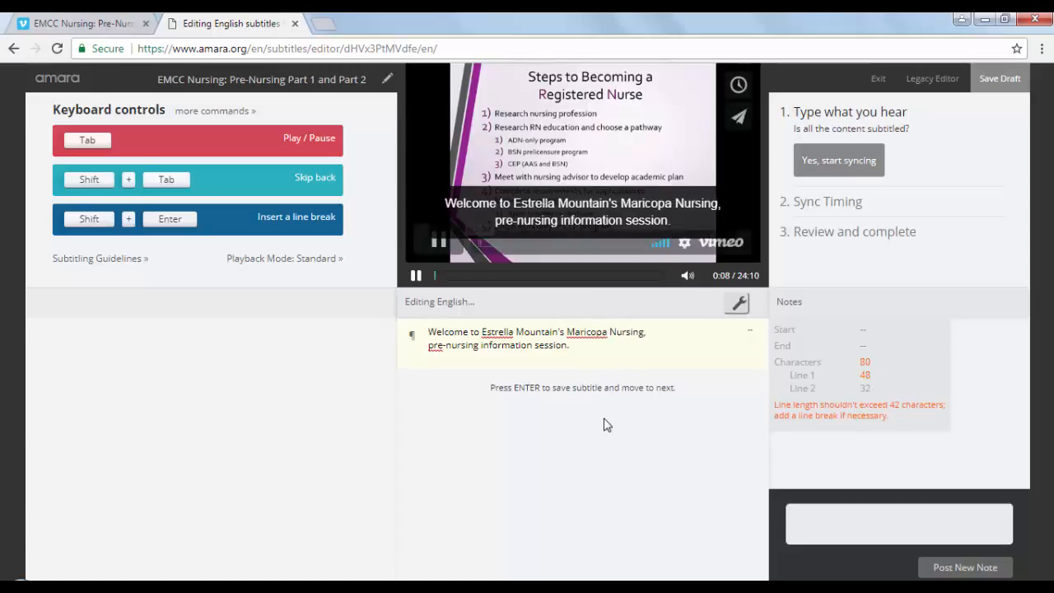
click(593, 345)
key(Tab)
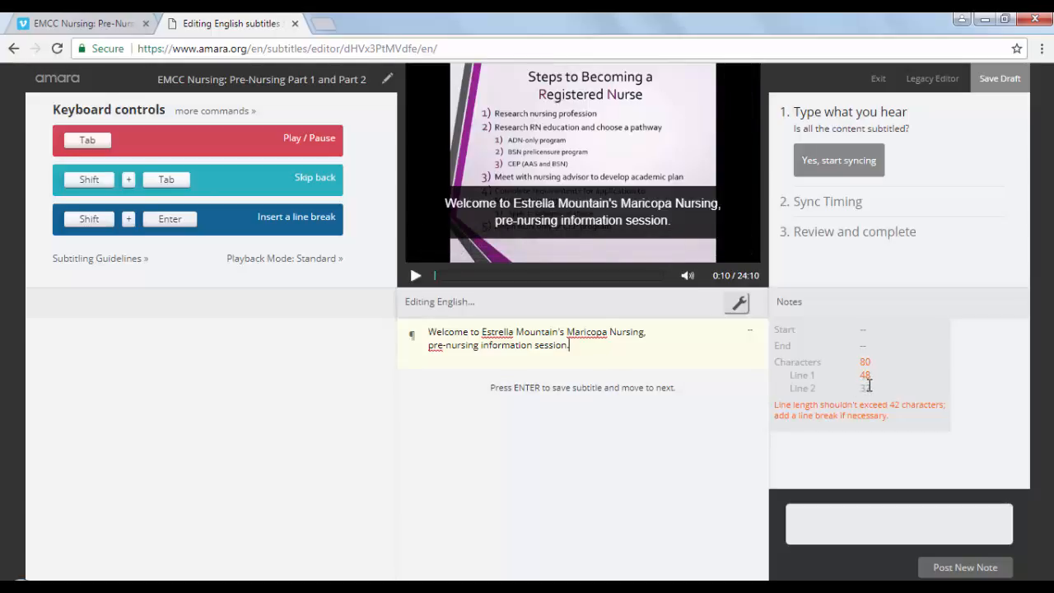
Rebreak the first subtitle after "Maricopa" so line two reads "Nursing, pre-nursing information session.", and save it
click(609, 333)
key(BackSpace)
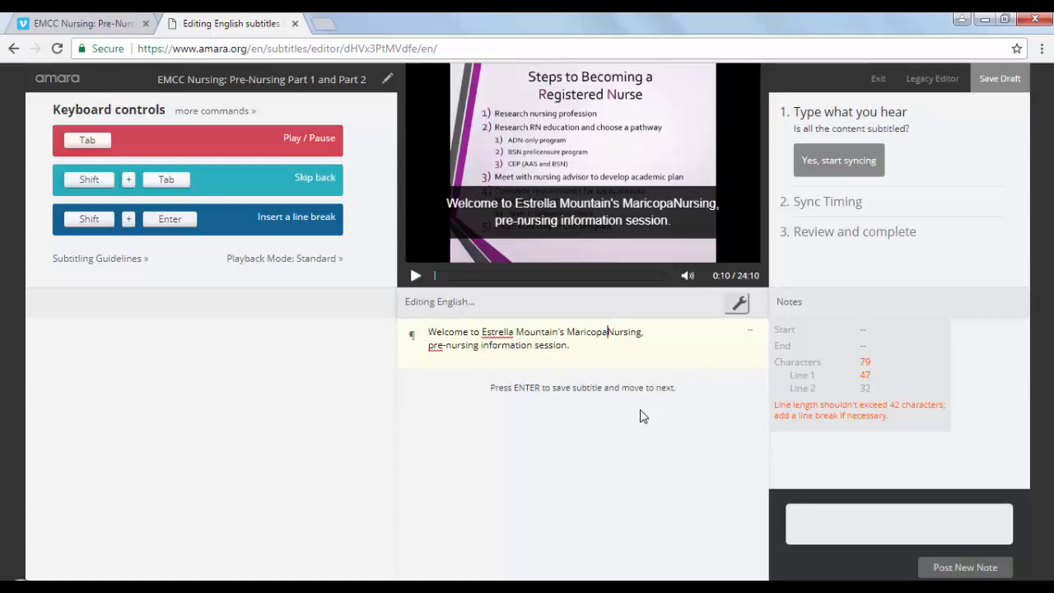
key(shift+Return)
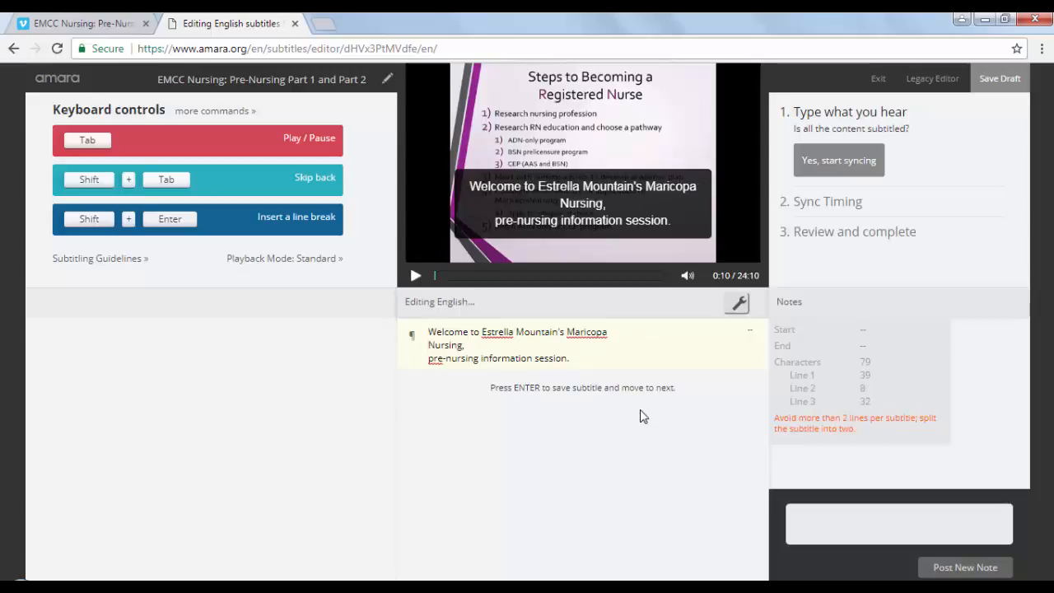
key(BackSpace)
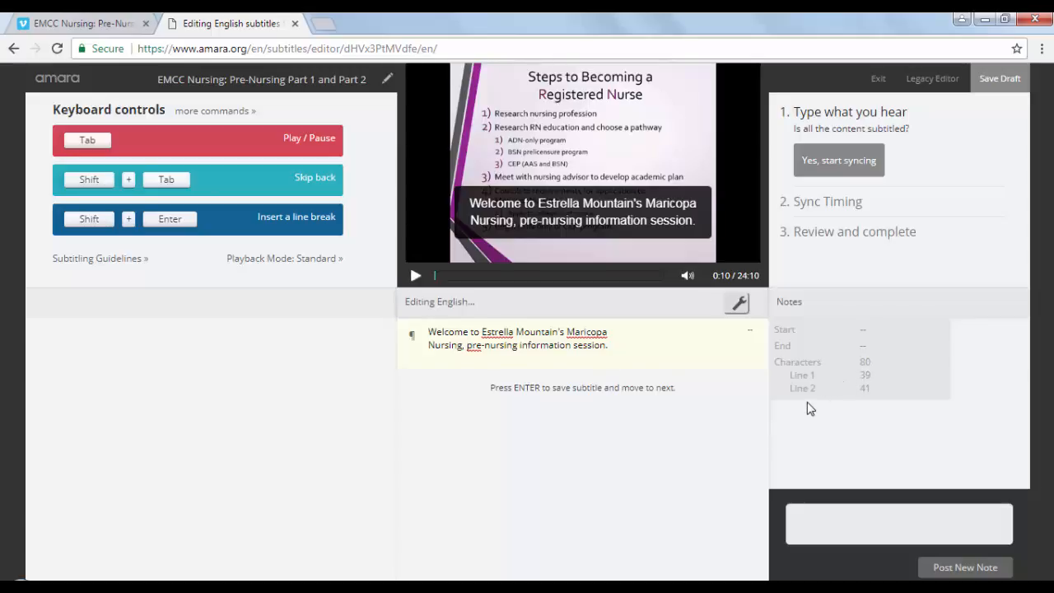
click(622, 353)
key(Return)
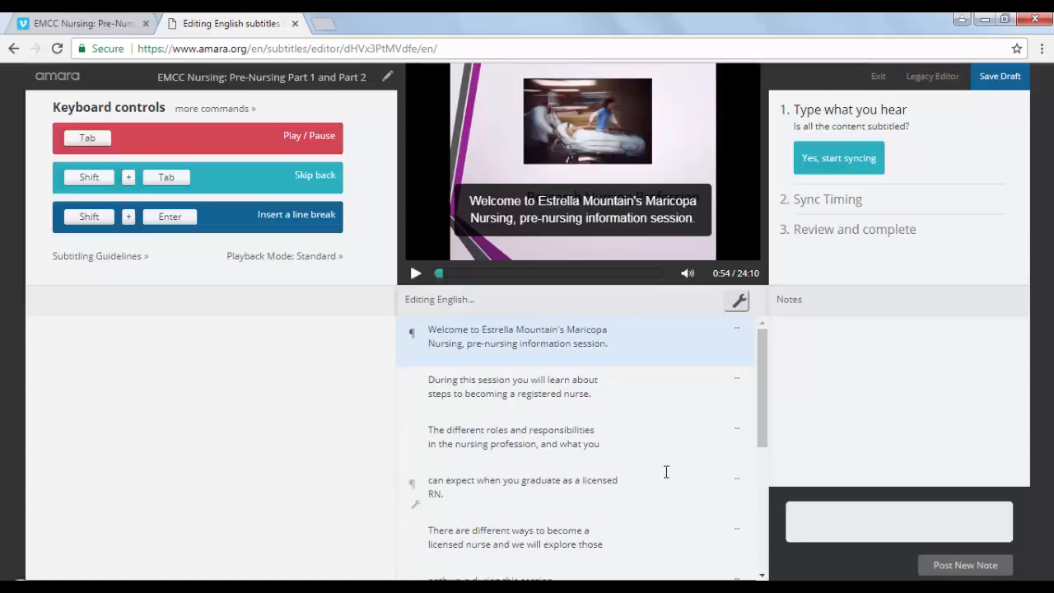
Move on to syncing, play the video from the start, mark each of the ten subtitles' start times and the last one's end, and pause
click(837, 163)
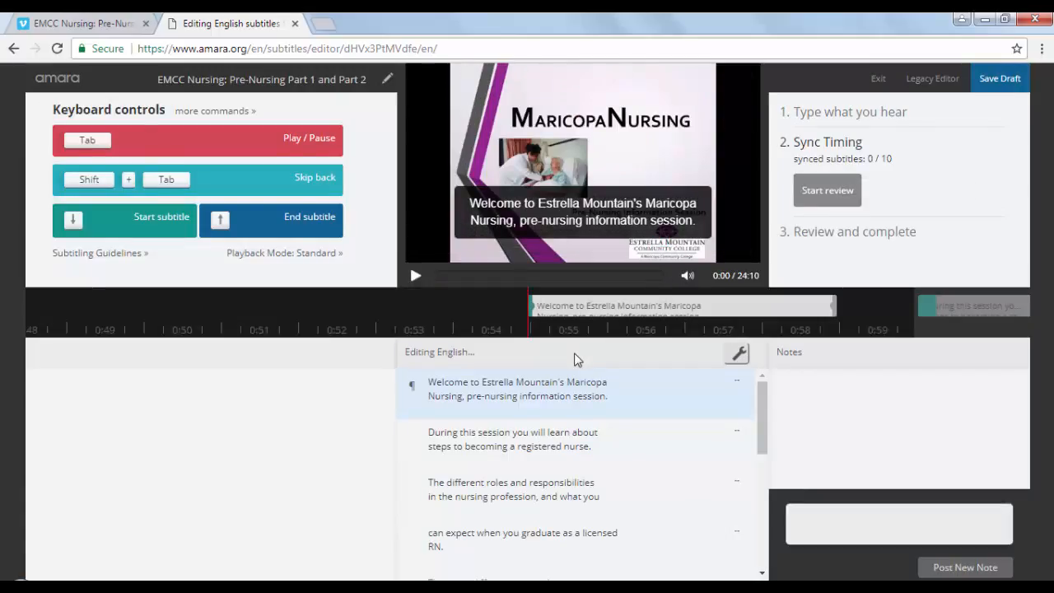
click(415, 278)
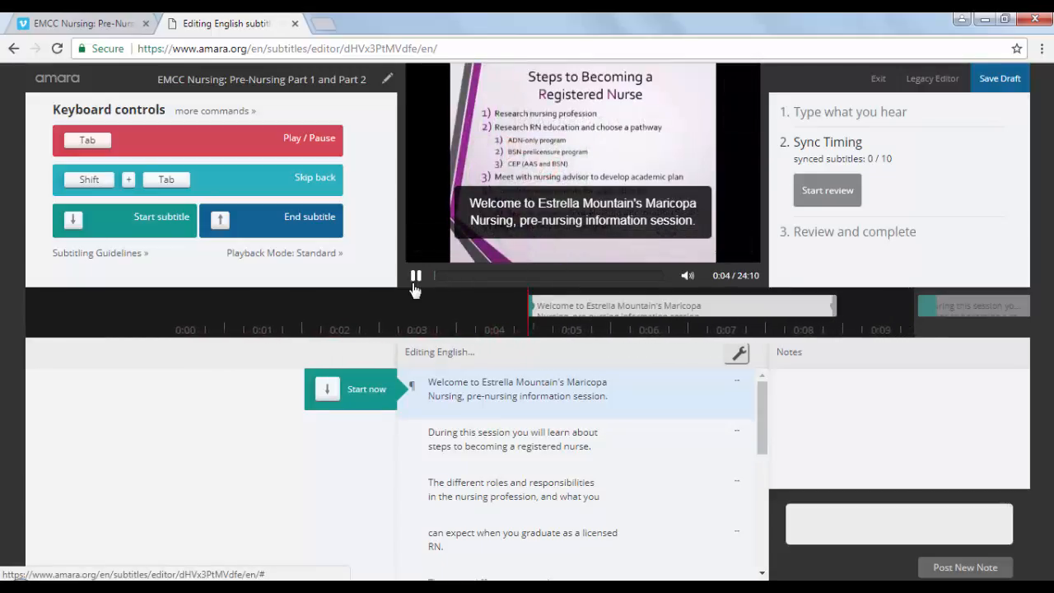
key(Down)
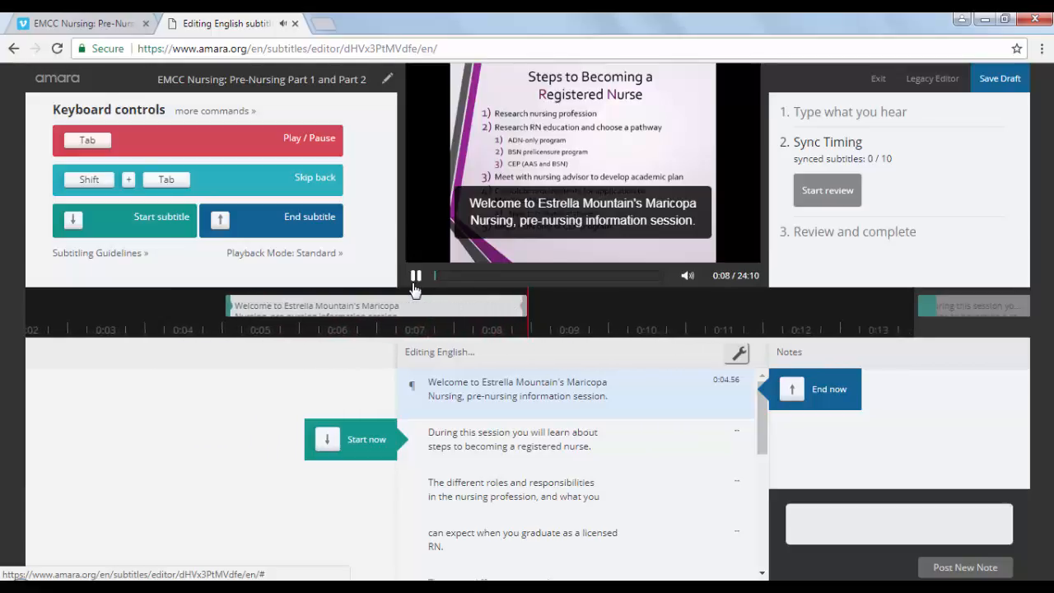
key(Down)
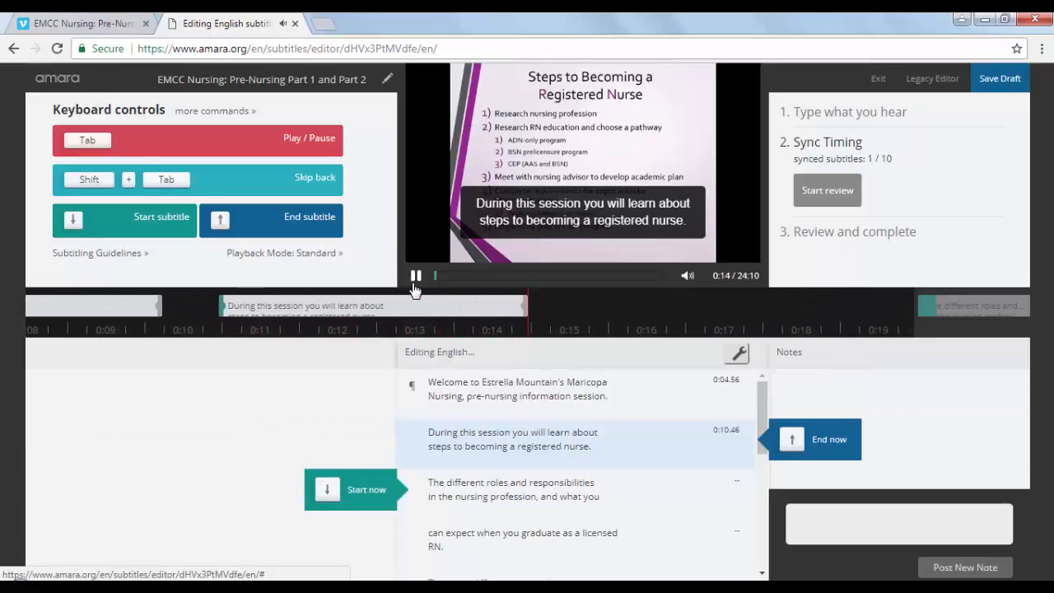
key(Down)
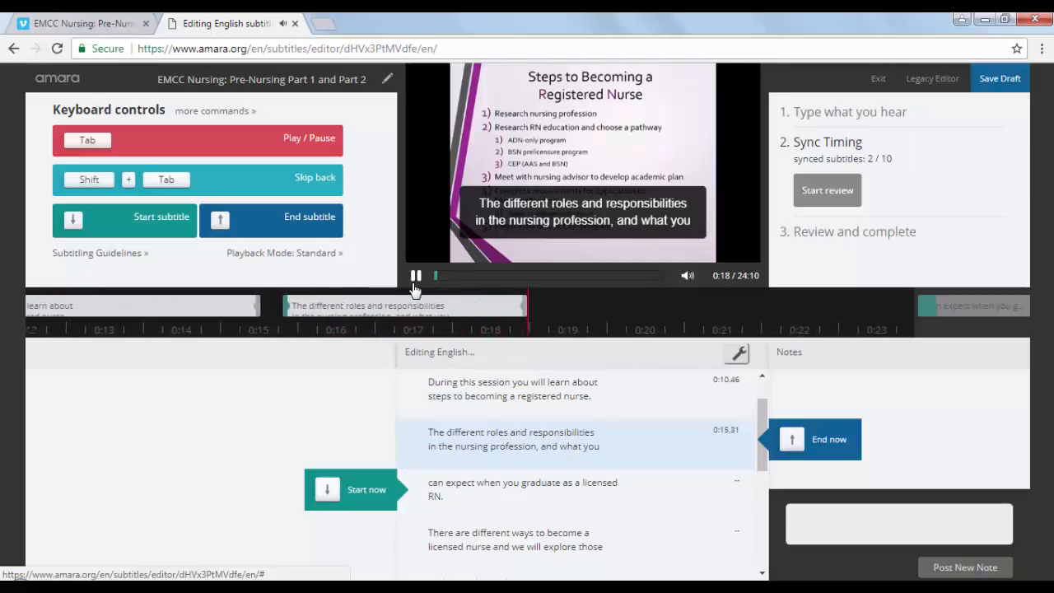
key(Down)
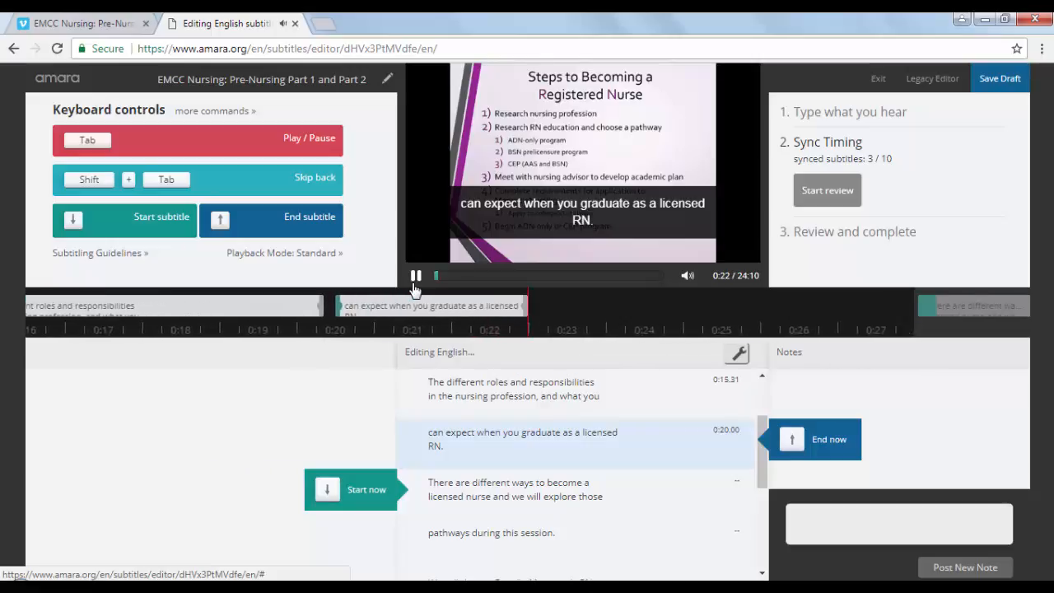
key(Down)
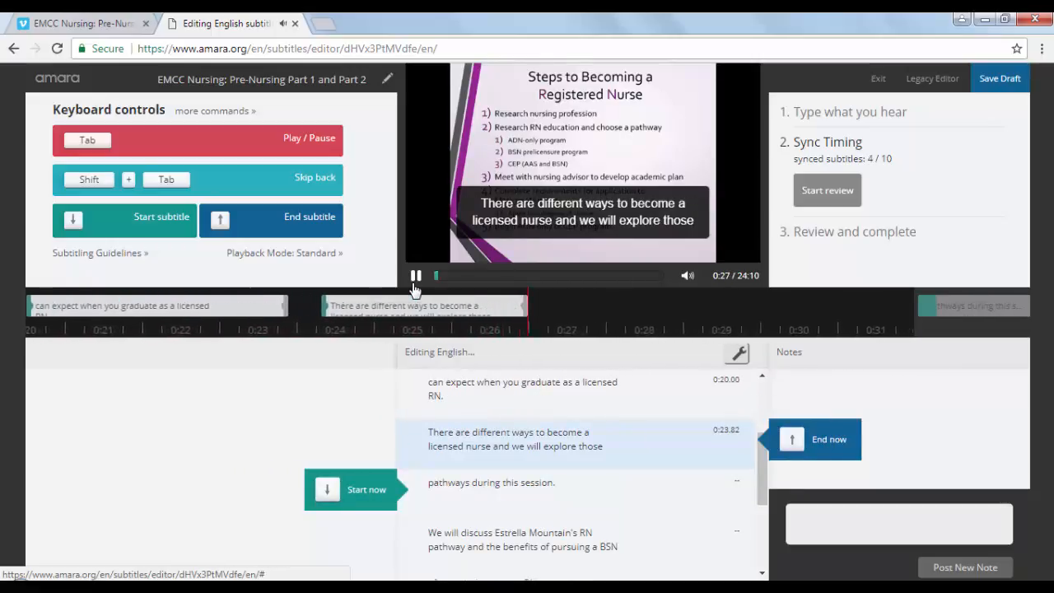
key(Down)
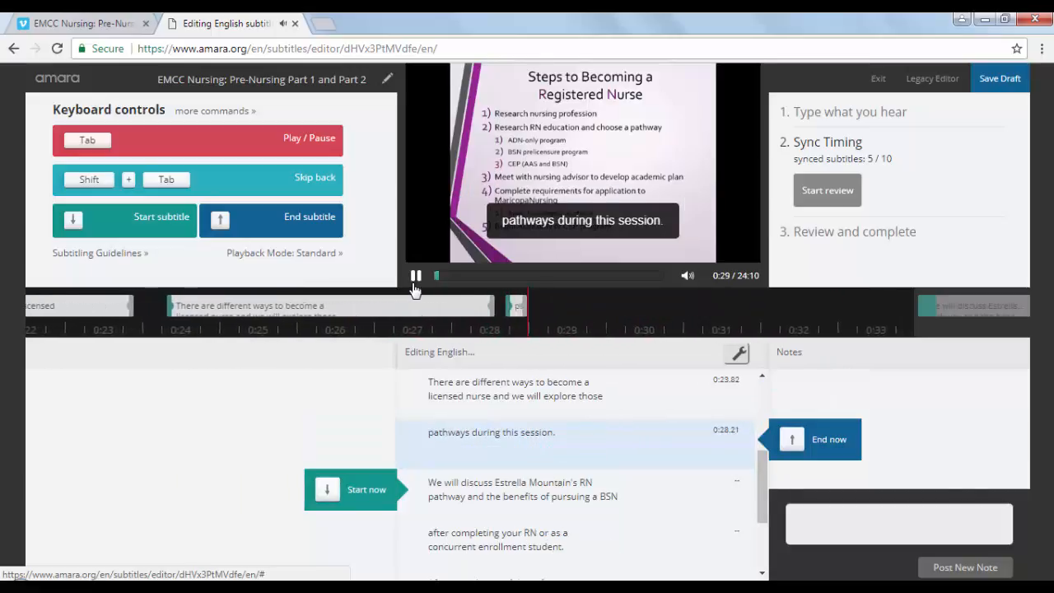
key(Down)
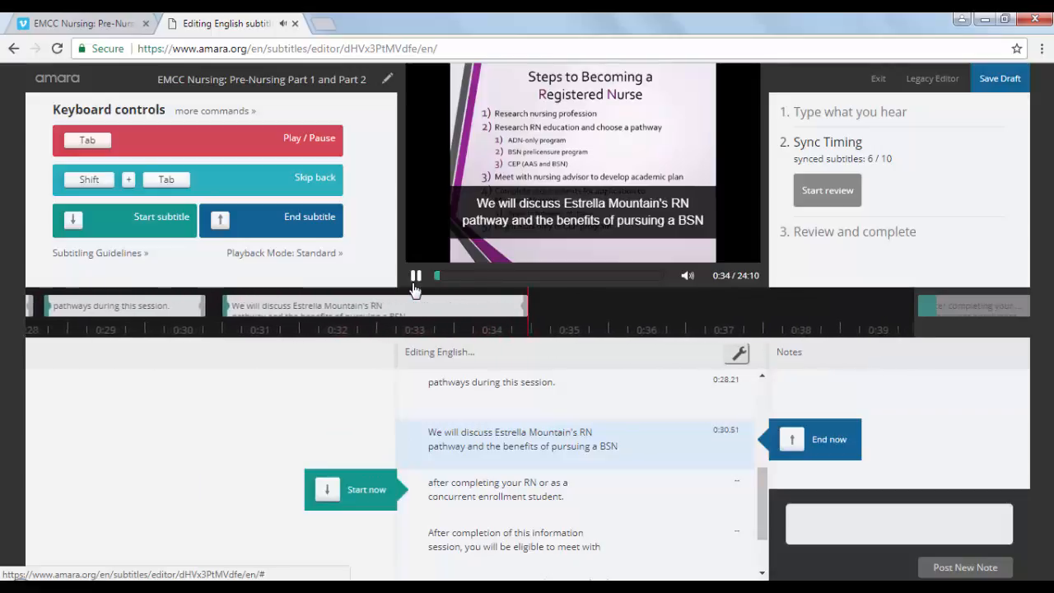
key(Down)
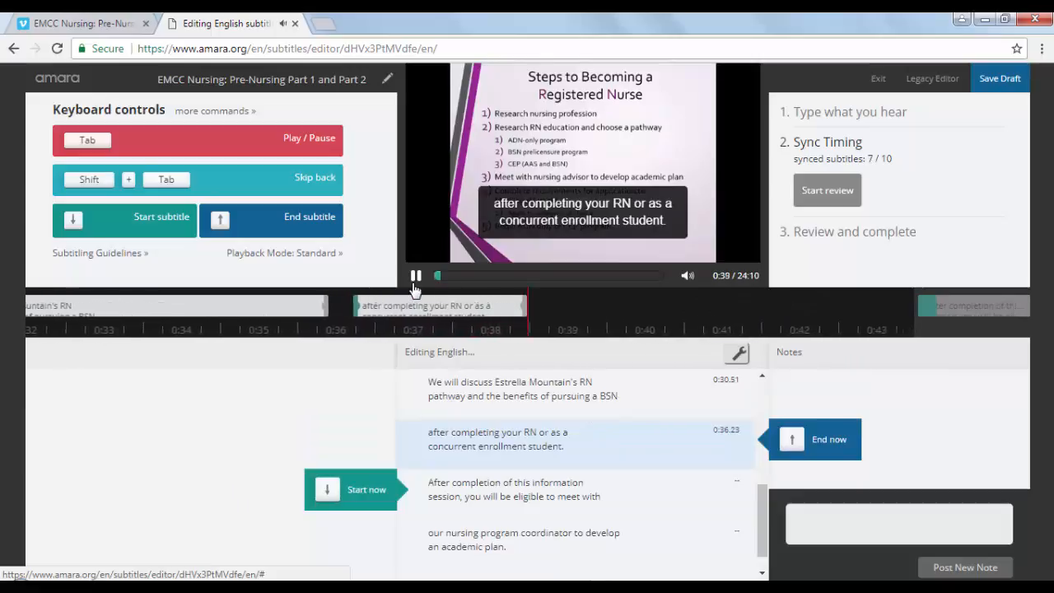
key(Down)
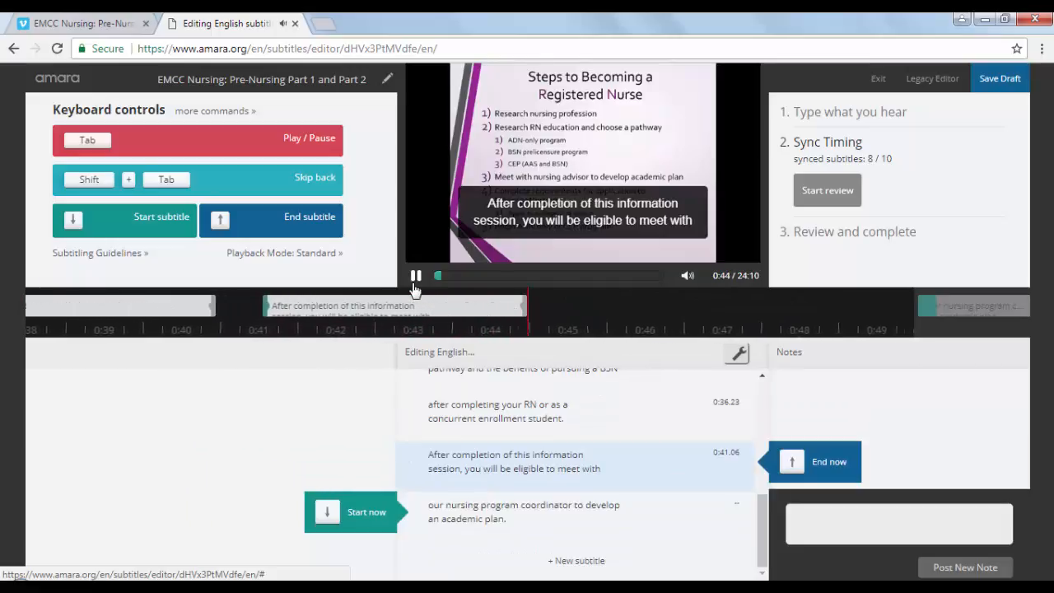
key(Down)
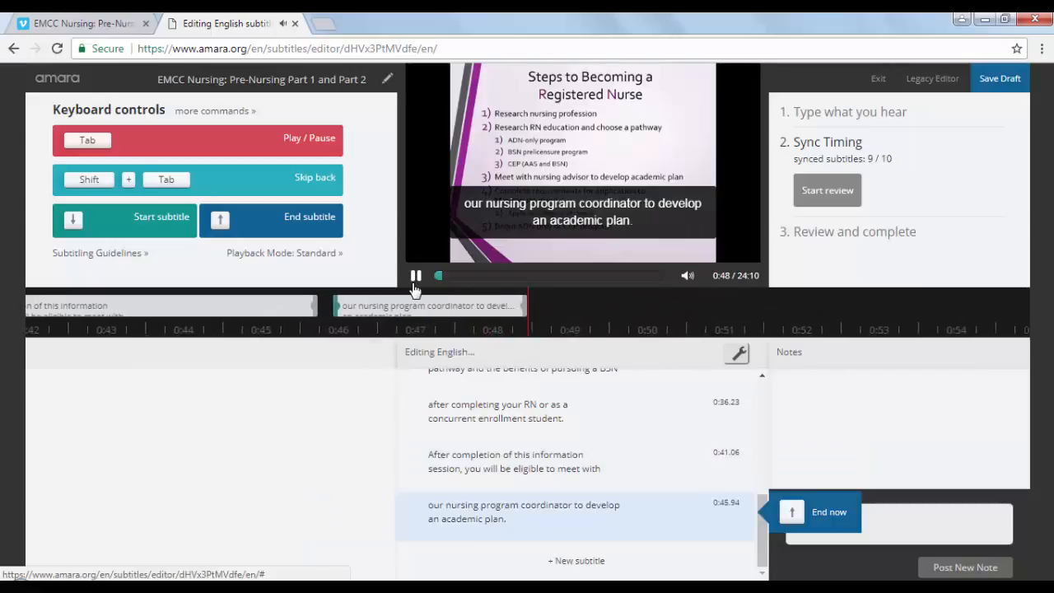
key(Up)
click(415, 280)
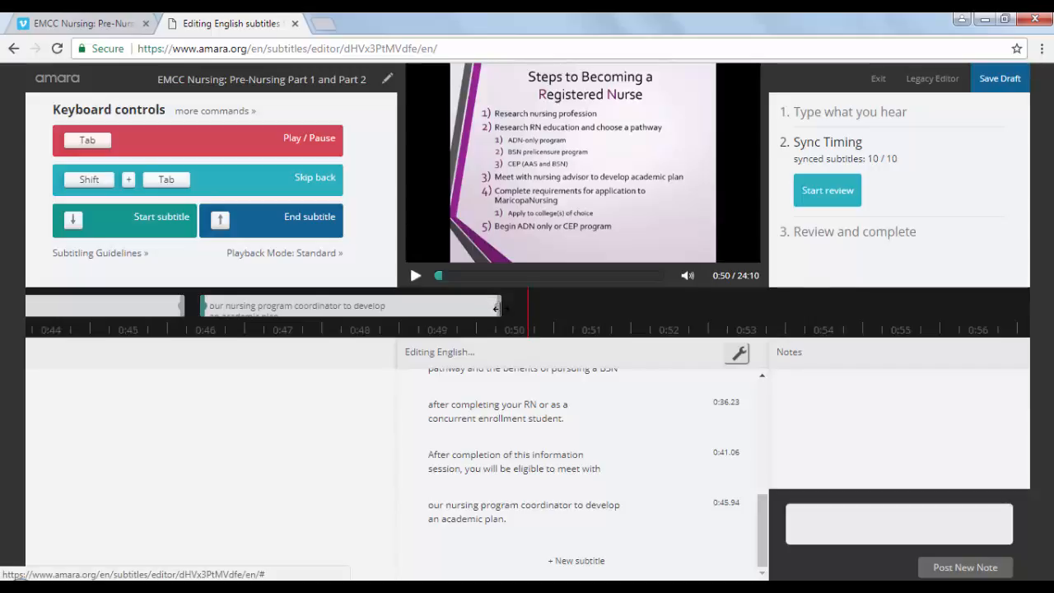
Trim the end of the last subtitle slightly earlier on the timeline and scrub through the neighbouring subtitles to check their timing
drag(497, 308, 462, 309)
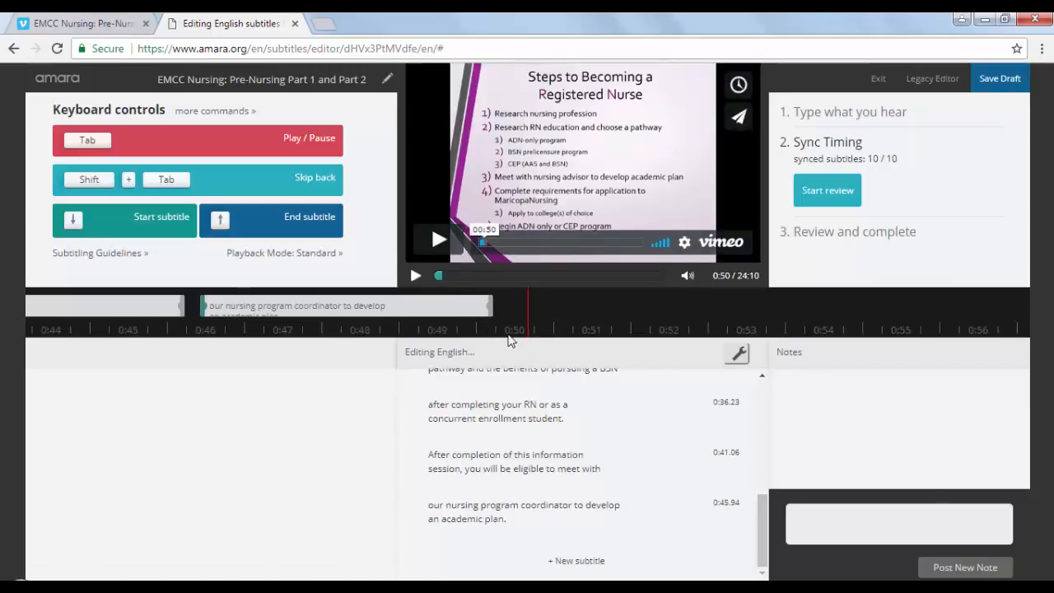
drag(507, 335, 815, 339)
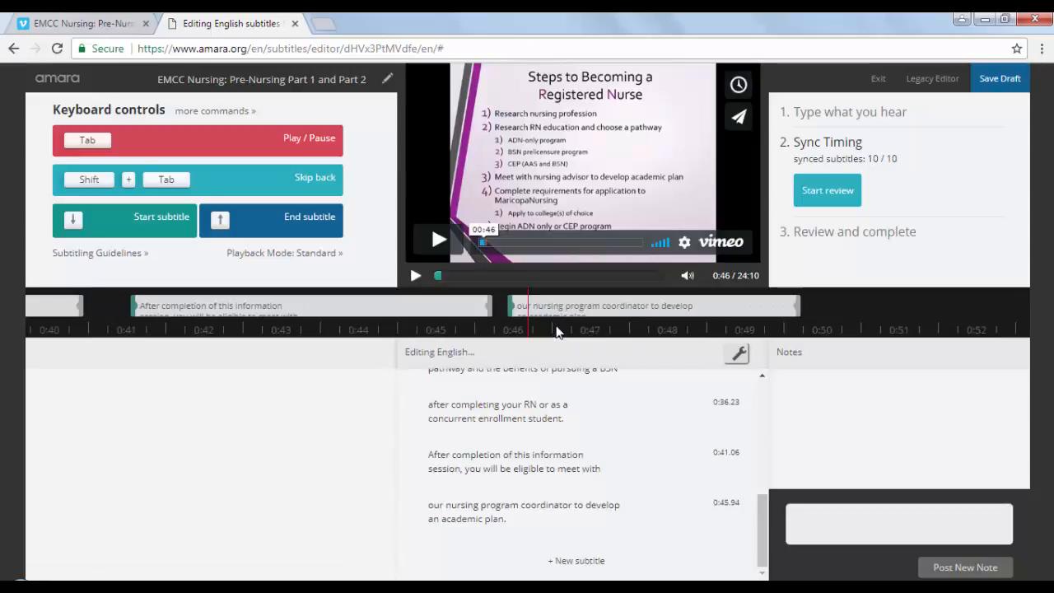
drag(557, 332, 392, 333)
drag(476, 324, 563, 321)
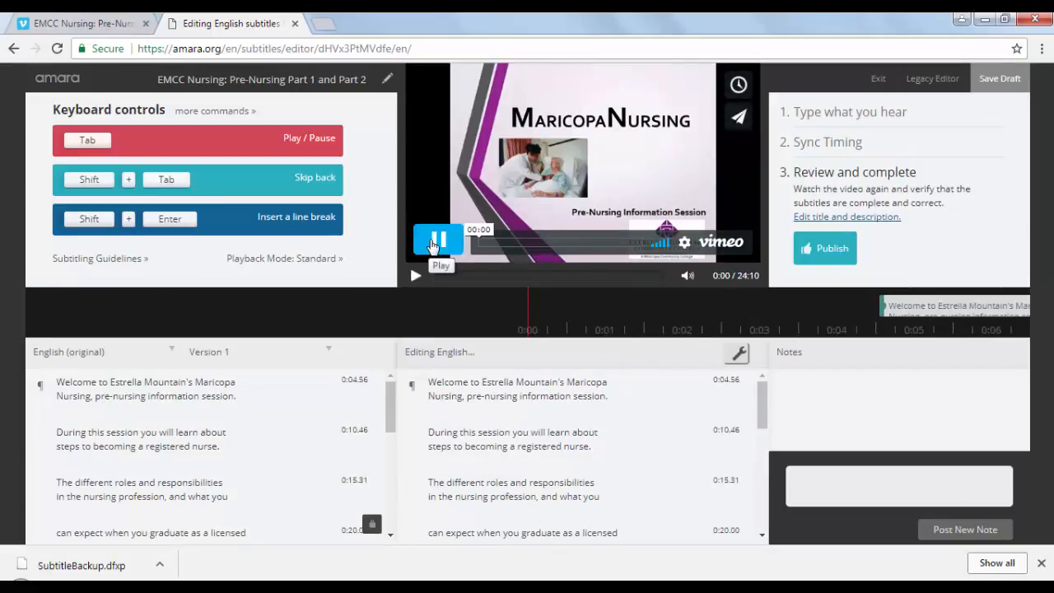
In the review stage, play the captioned video from the start to about 0:19 to check the subtitles' text and timing
click(434, 242)
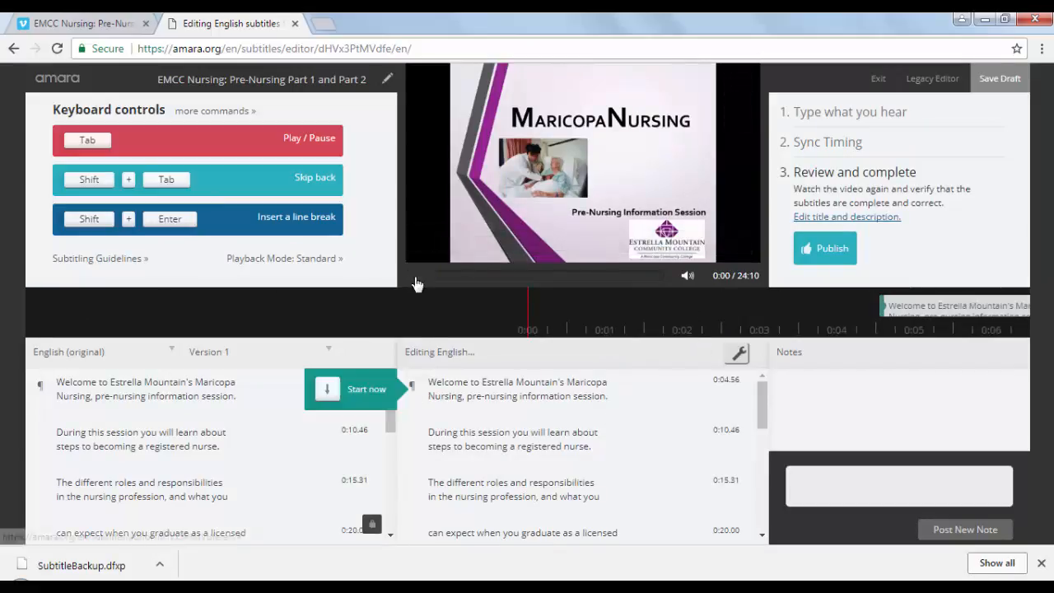
click(416, 277)
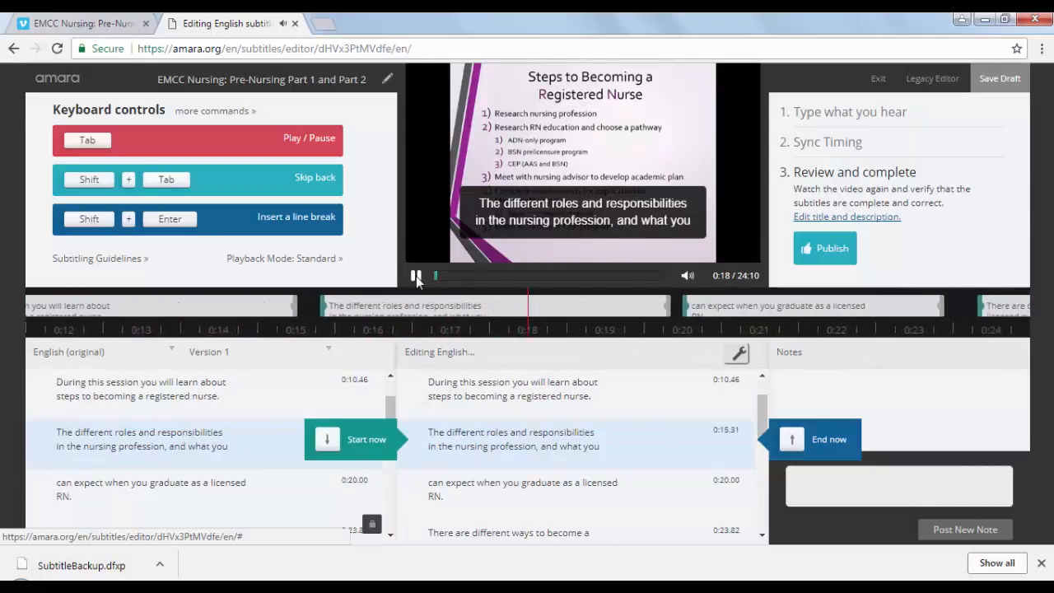
click(416, 276)
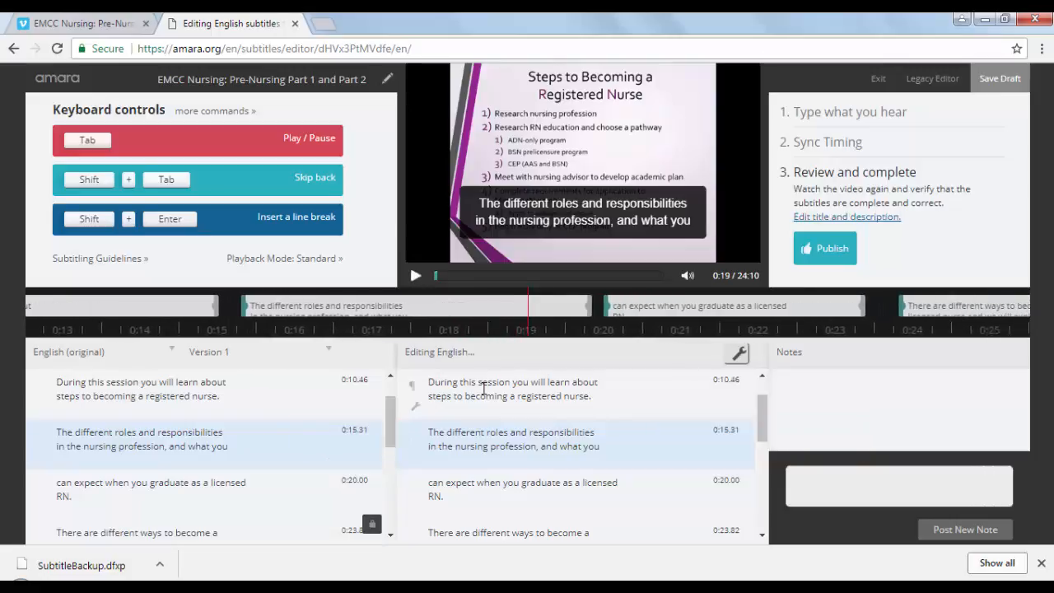
Open the subtitle beginning "During this session you will learn about" for editing, and publish the English subtitles
click(454, 385)
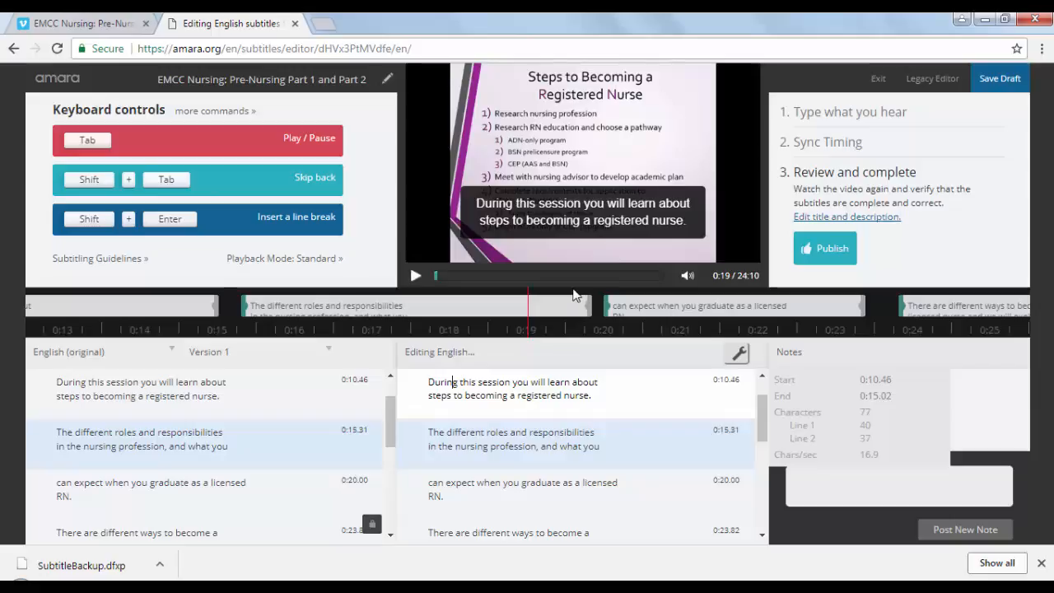
mouse_move(588, 255)
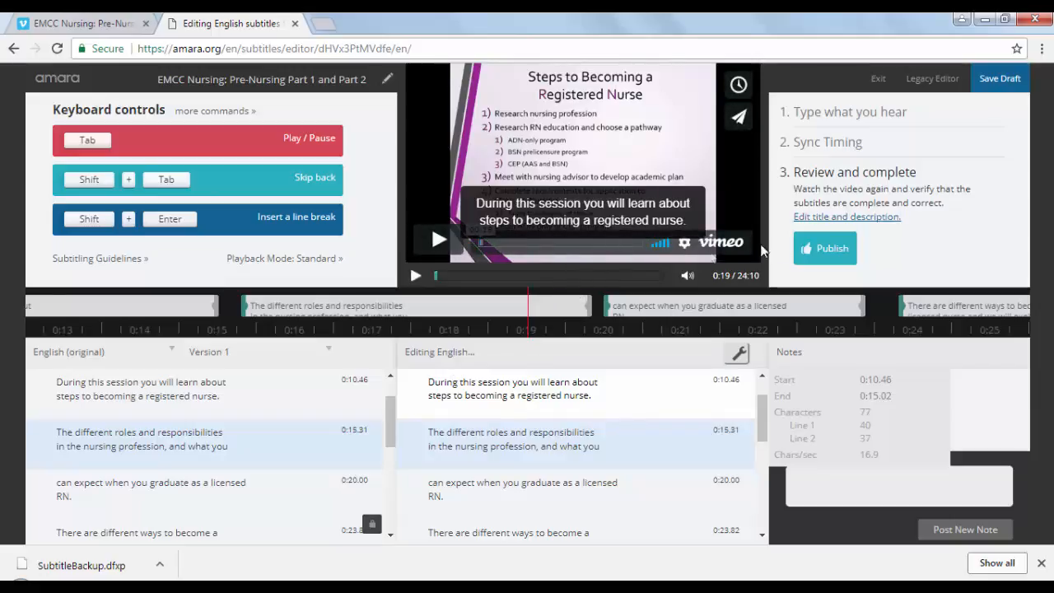
click(833, 254)
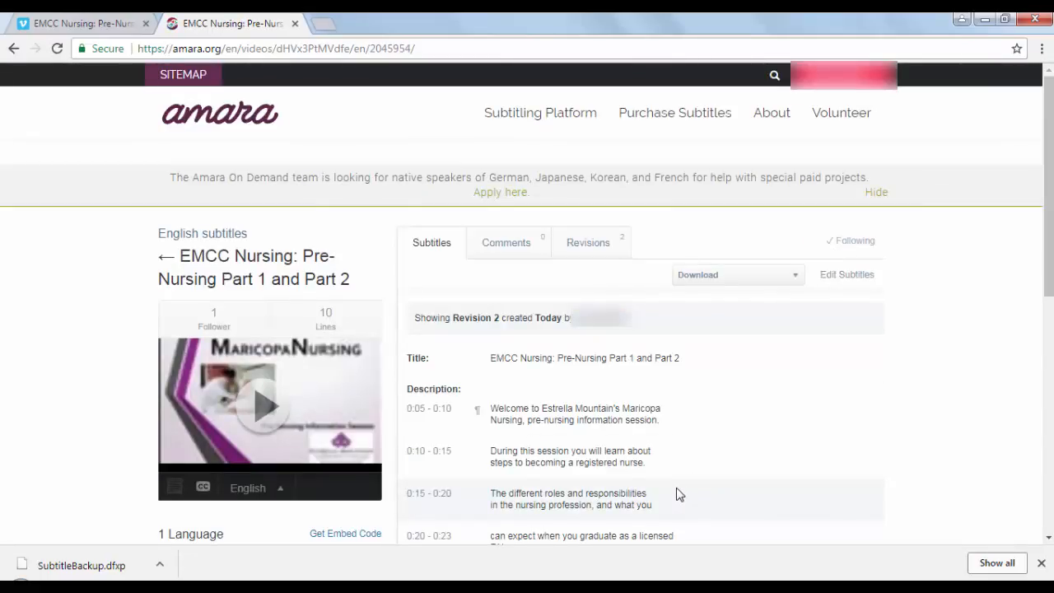
Look through the published subtitle lines and download the English subtitles in SRT format
scroll(675, 492, down, 1)
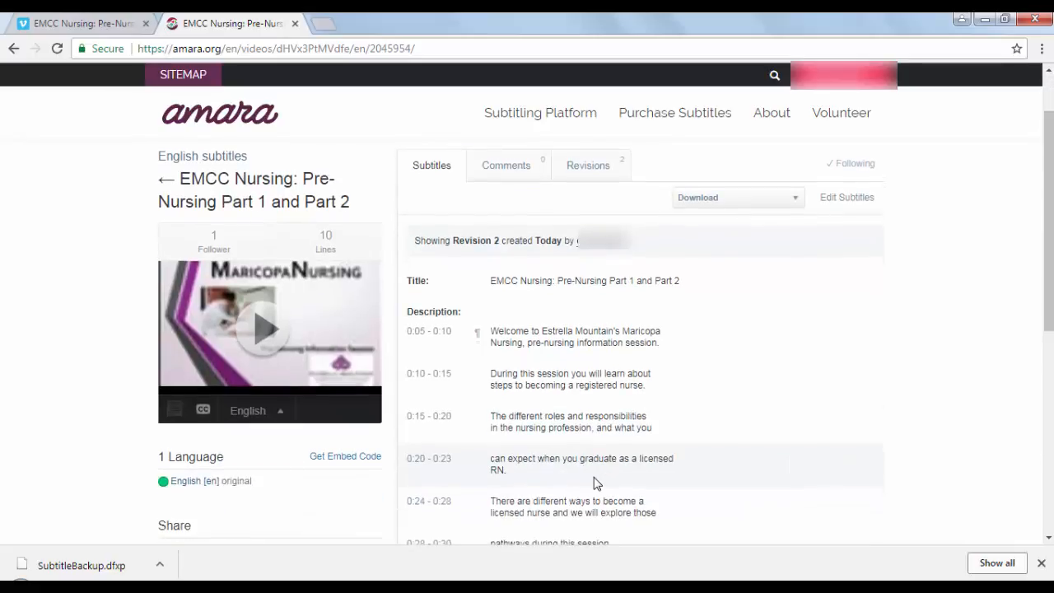
scroll(597, 483, down, 1)
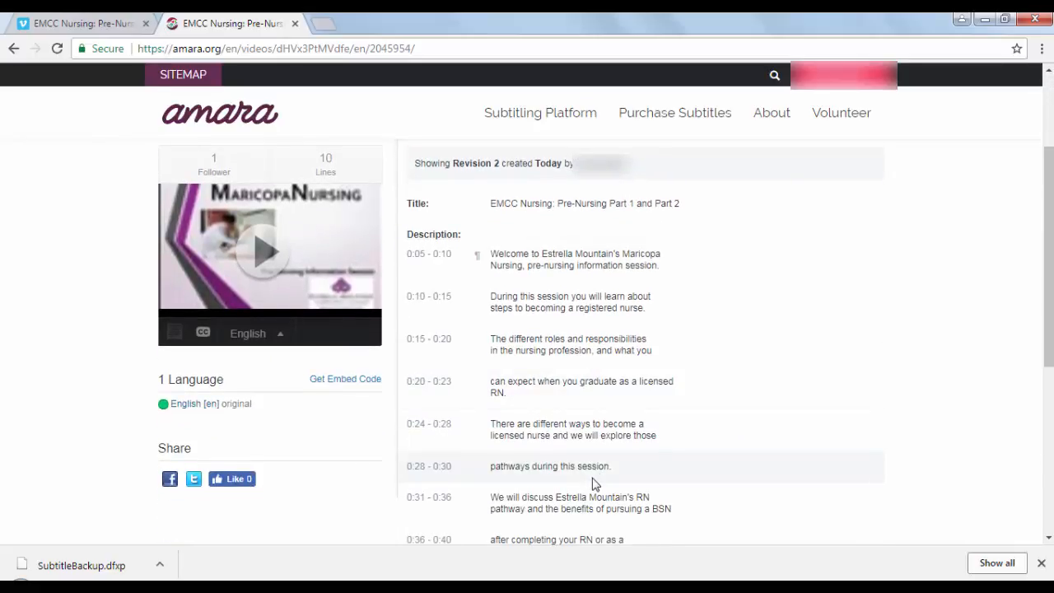
scroll(595, 483, up, 1)
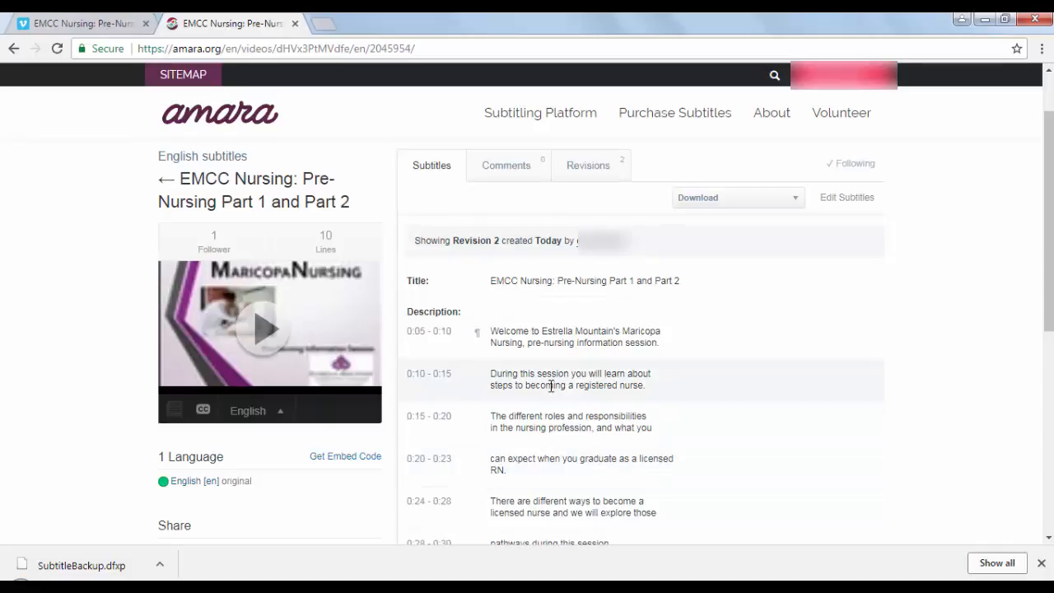
click(796, 198)
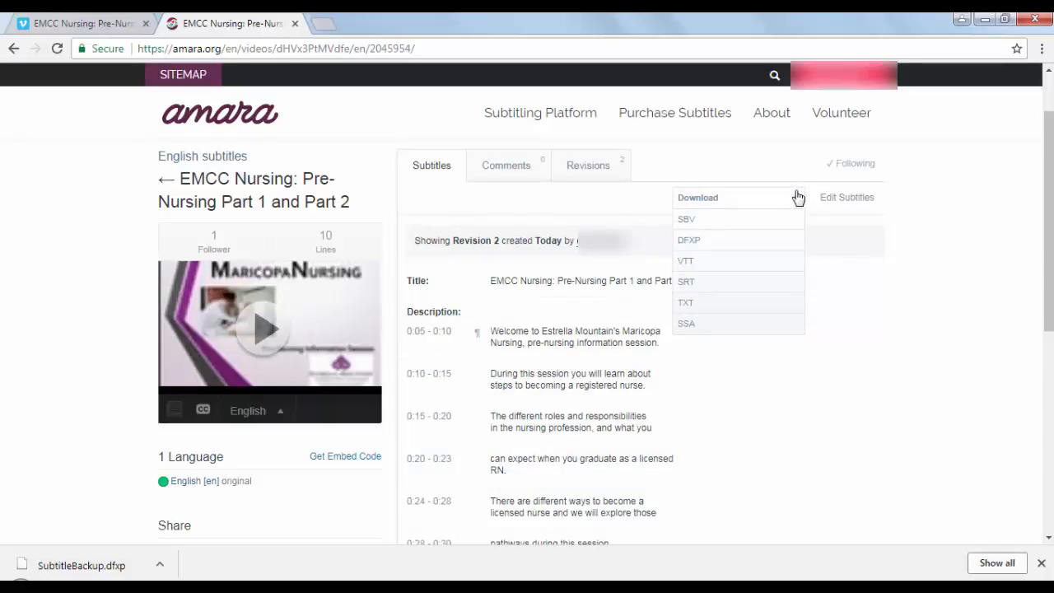
click(740, 282)
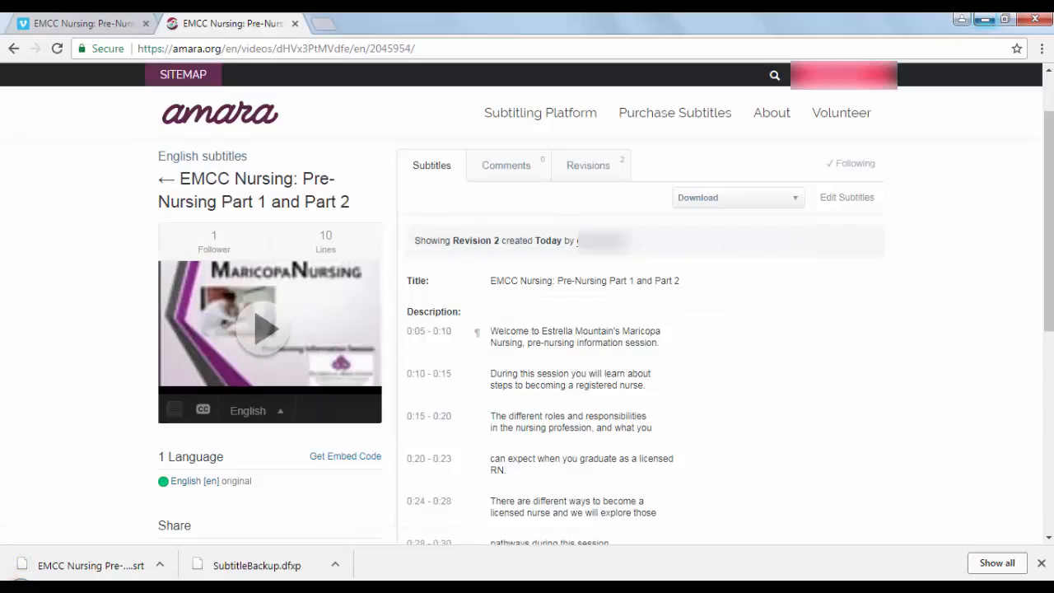
Switch to Windows Explorer, open the Downloads folder and select "EMCC Nursing Pre-Nursing Part 1 and Part 2.en.srt"
key(super)
click(234, 382)
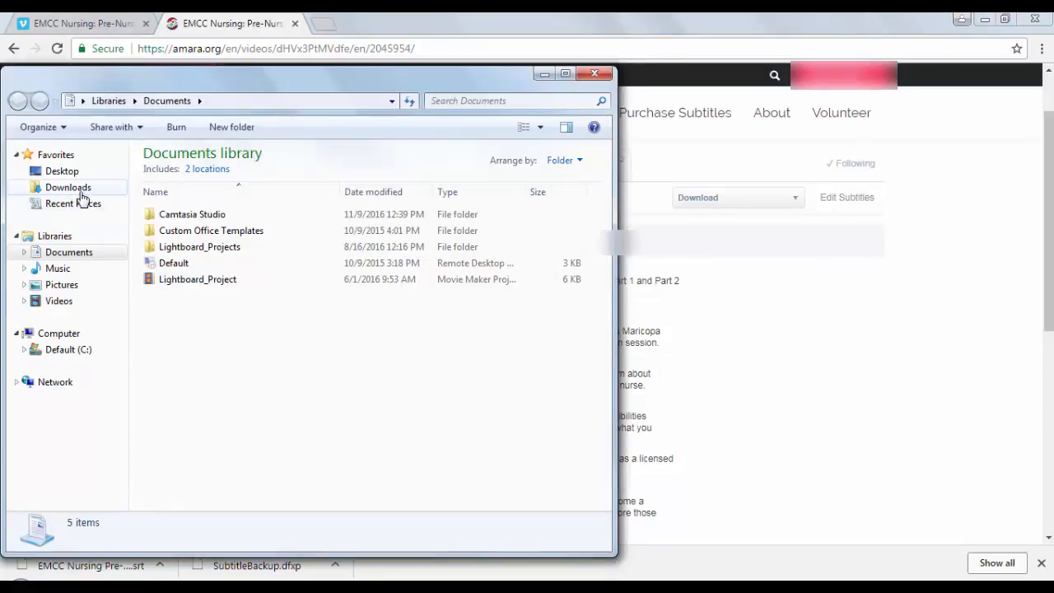
click(78, 189)
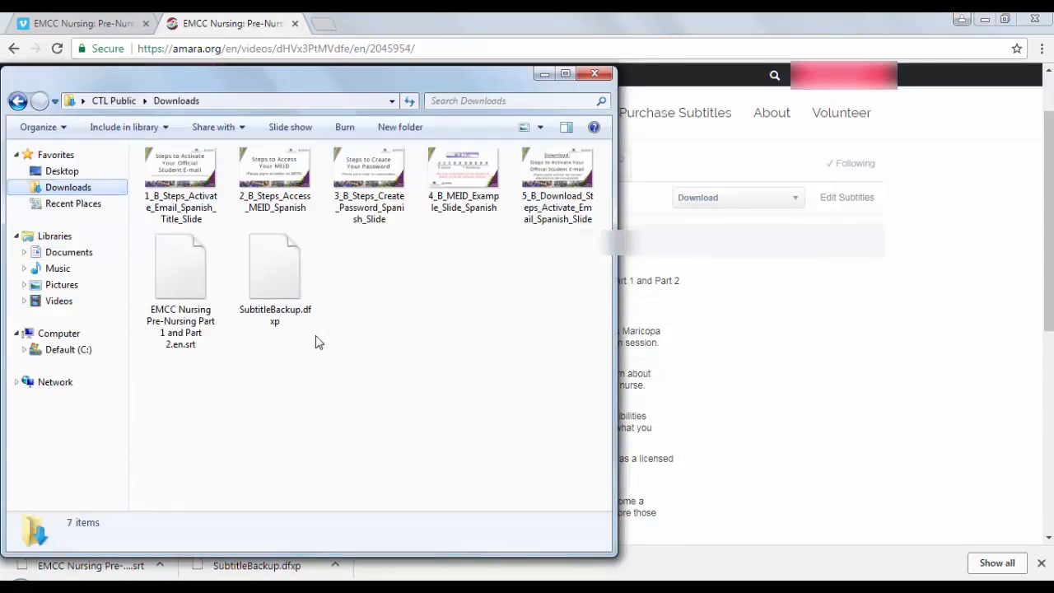
click(164, 303)
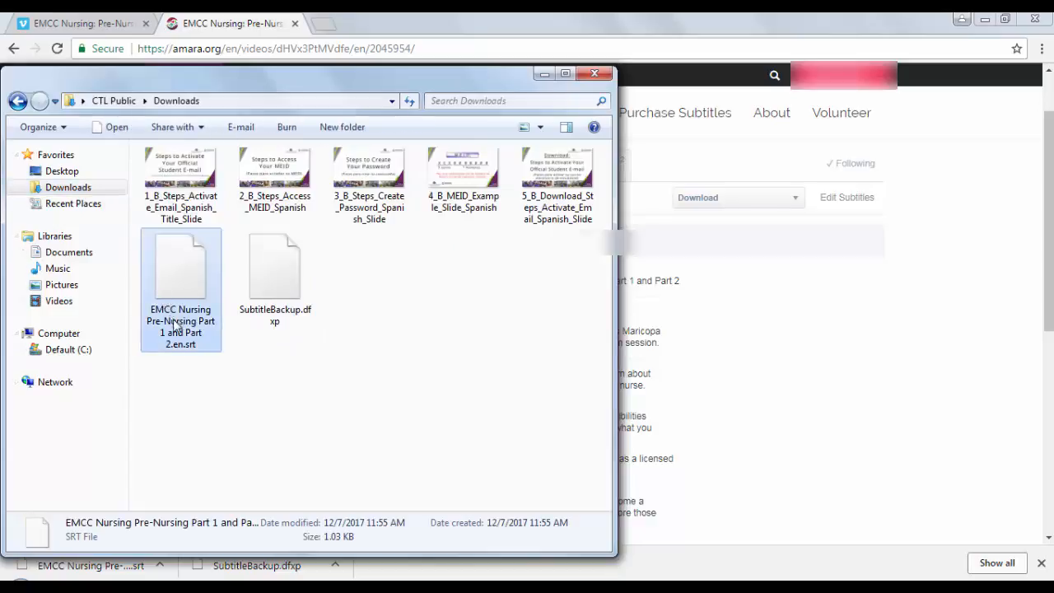